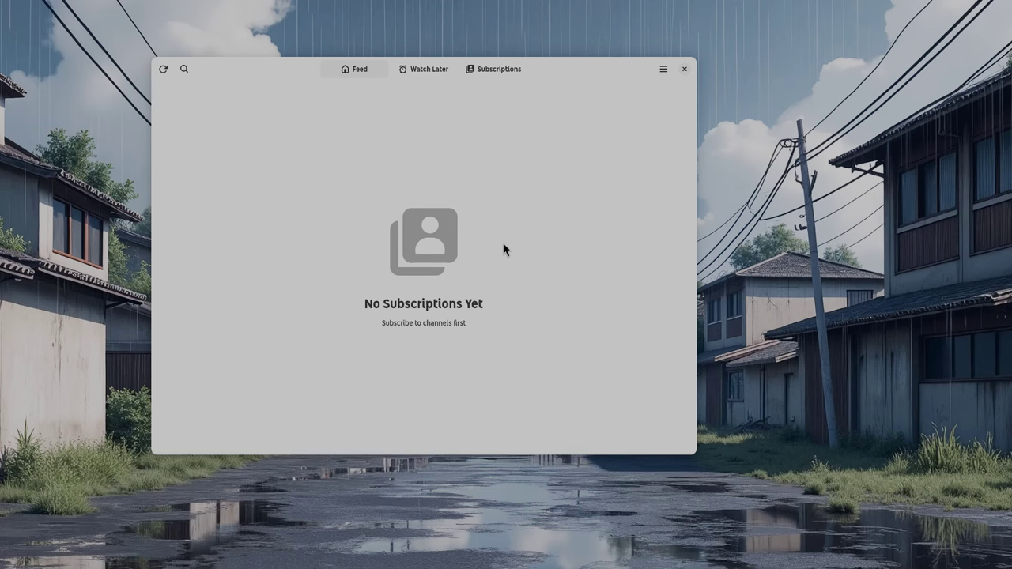
Follow the 'instances page' link under Piped APIs in Pipeline's Preferences to the public instances list.
left_click(664, 71)
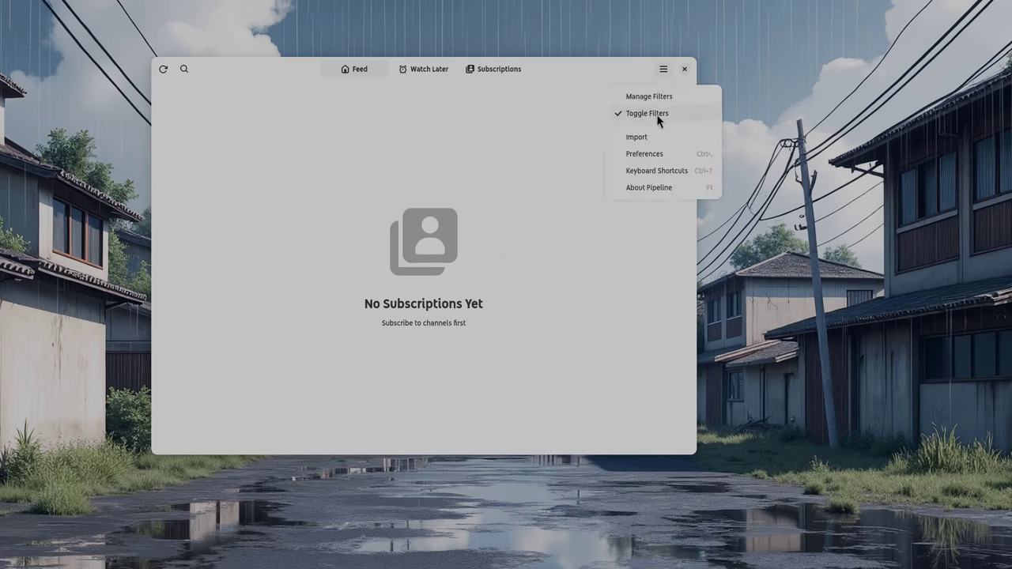
left_click(655, 154)
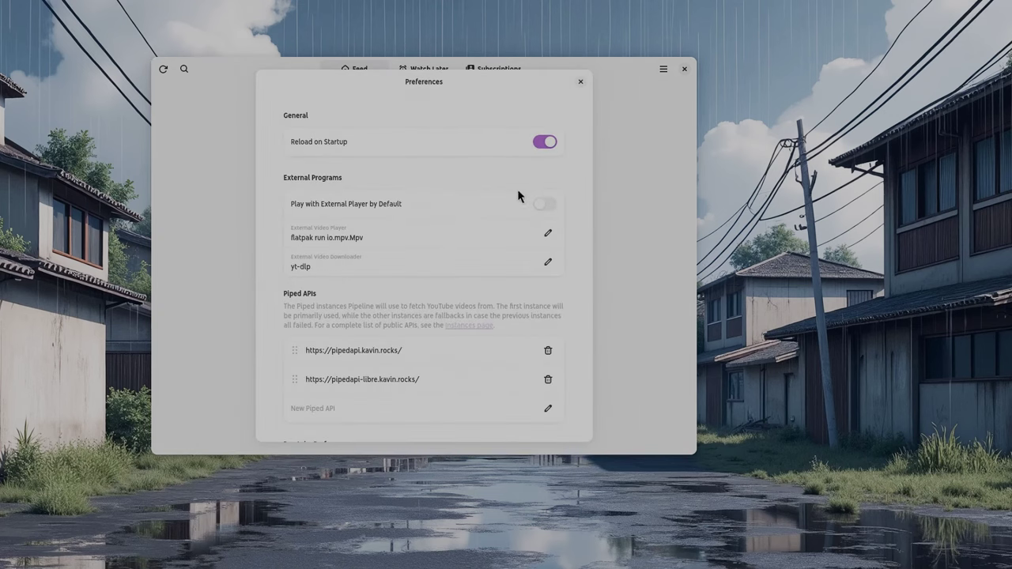
scroll(506, 202, "down", 2)
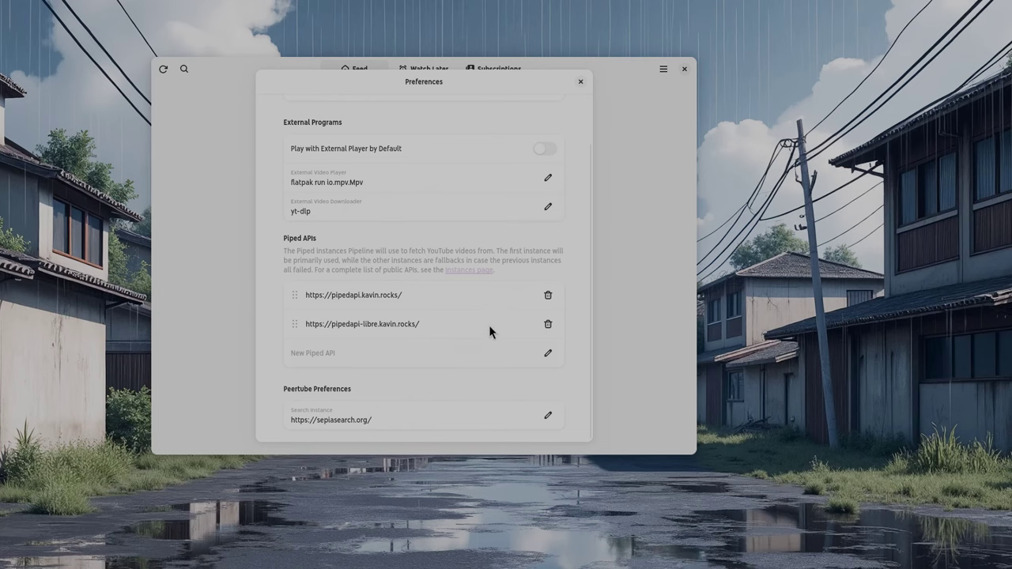
left_click(480, 270)
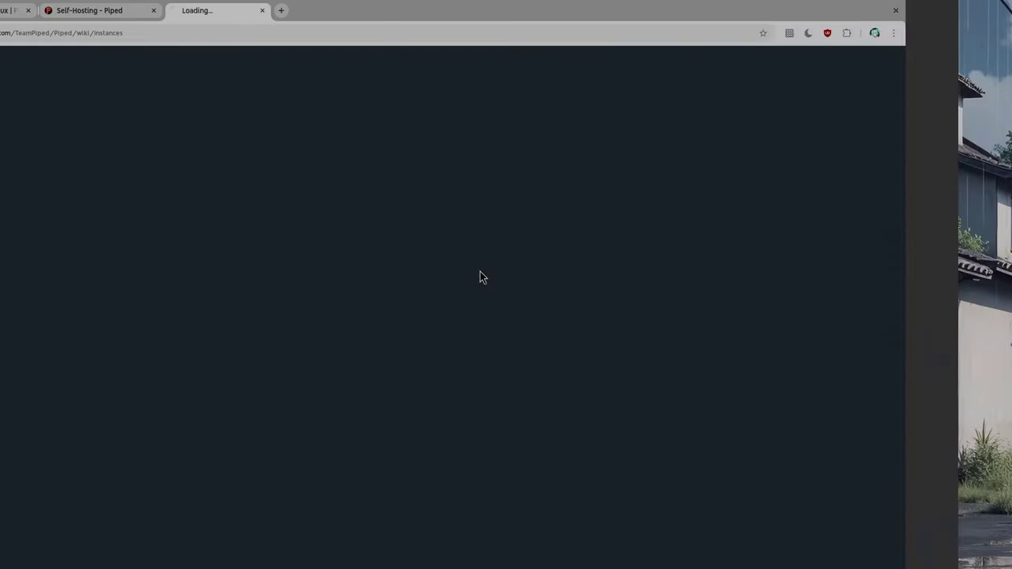
scroll(480, 271, "down", 10)
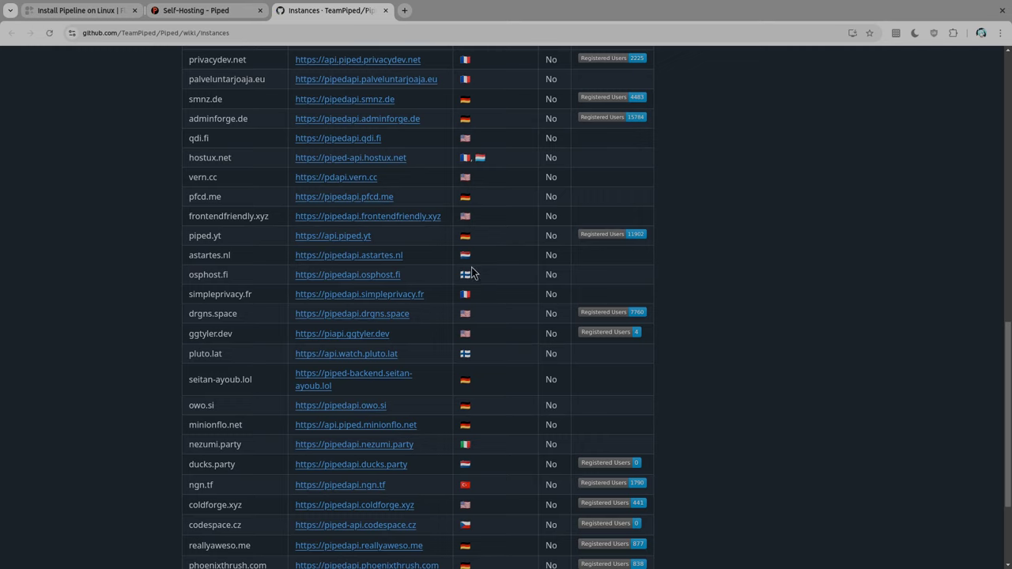
left_click_drag(400, 238, 297, 231)
key("ctrl+c")
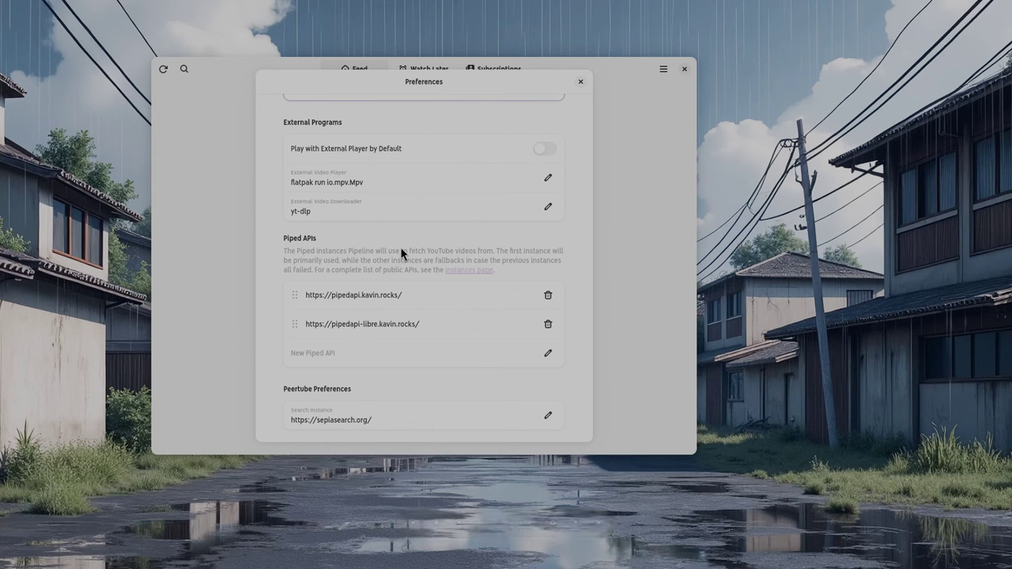
left_click(397, 357)
key("ctrl+v")
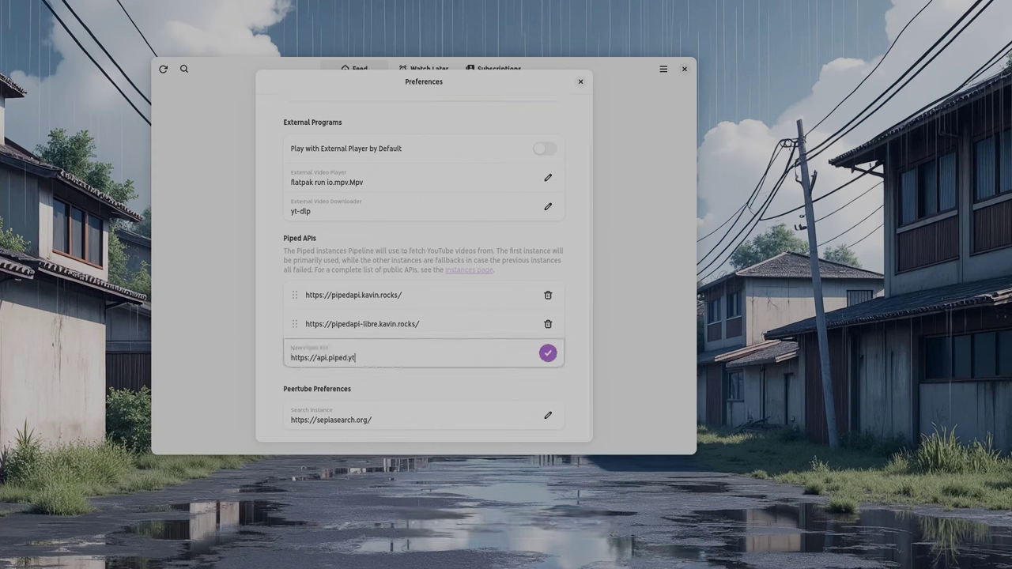
left_click(545, 356)
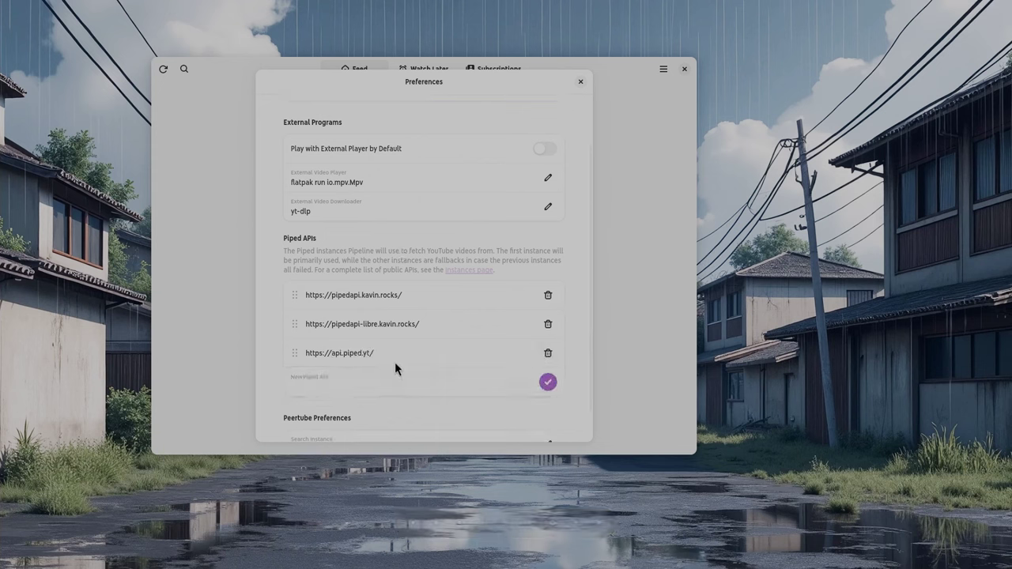
left_click_drag(294, 352, 299, 294)
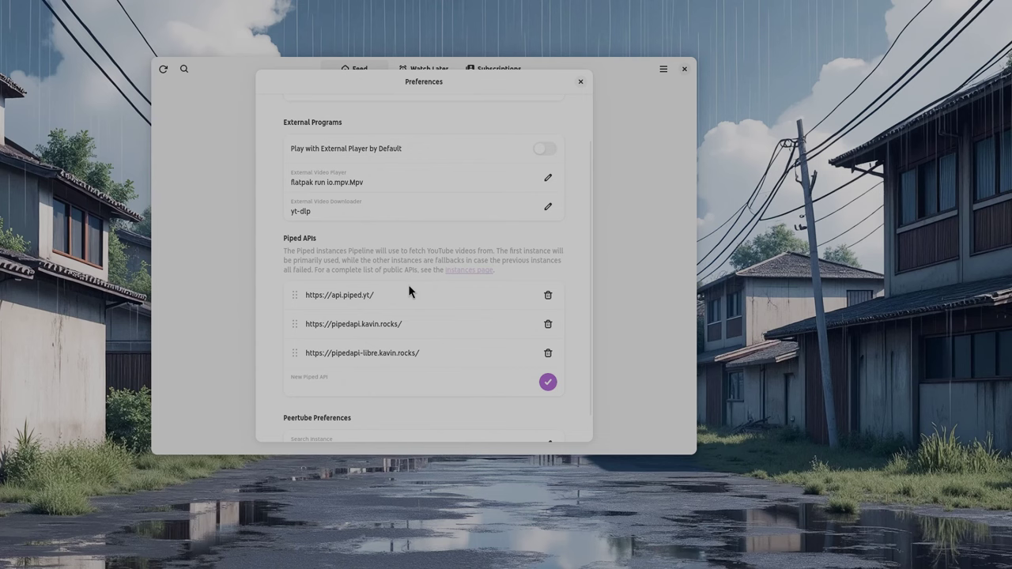
Review the external video downloader and external video player command fields.
scroll(409, 284, "up", 1)
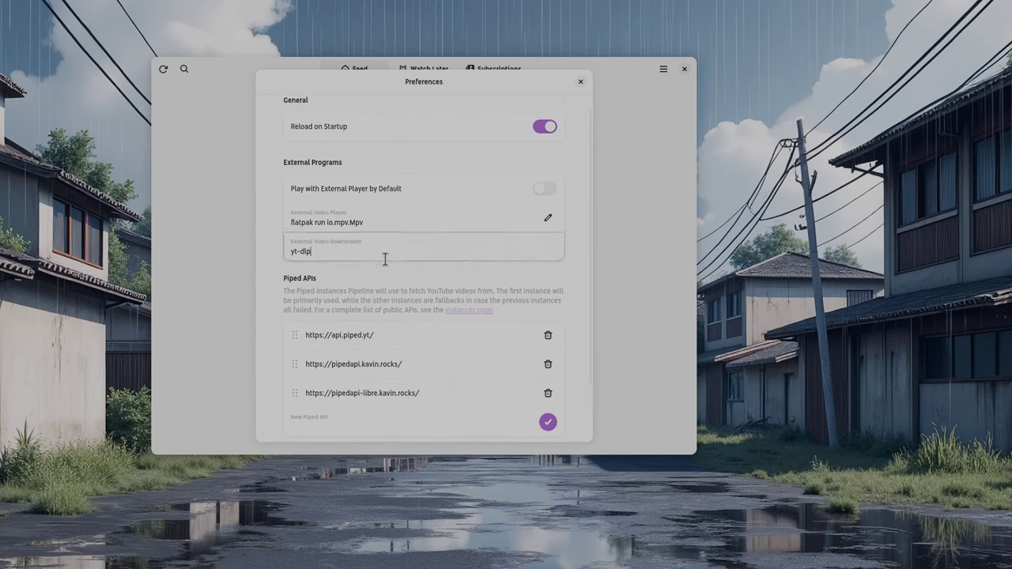
left_click(412, 251)
left_click(429, 222)
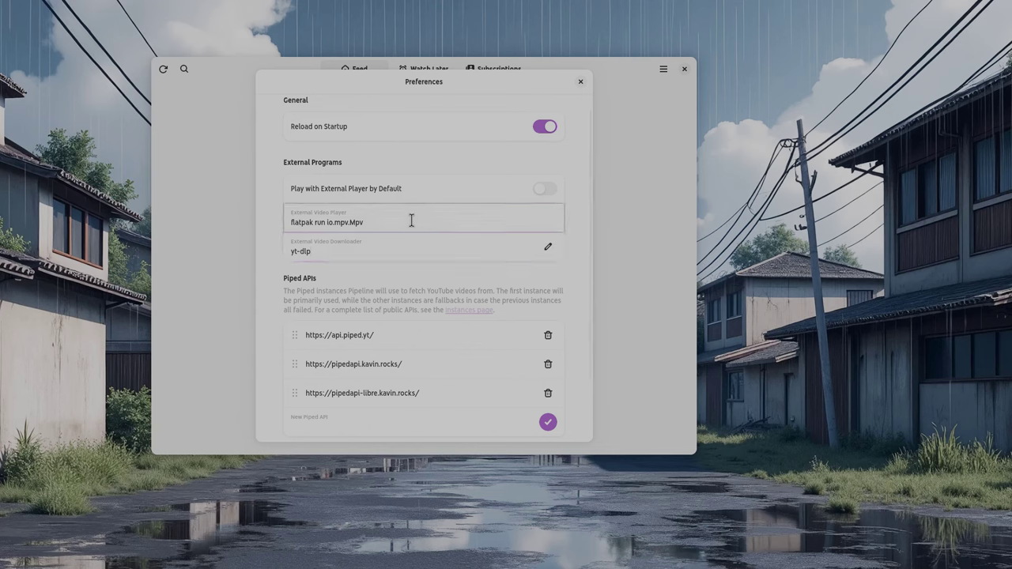
scroll(419, 221, "up", 1)
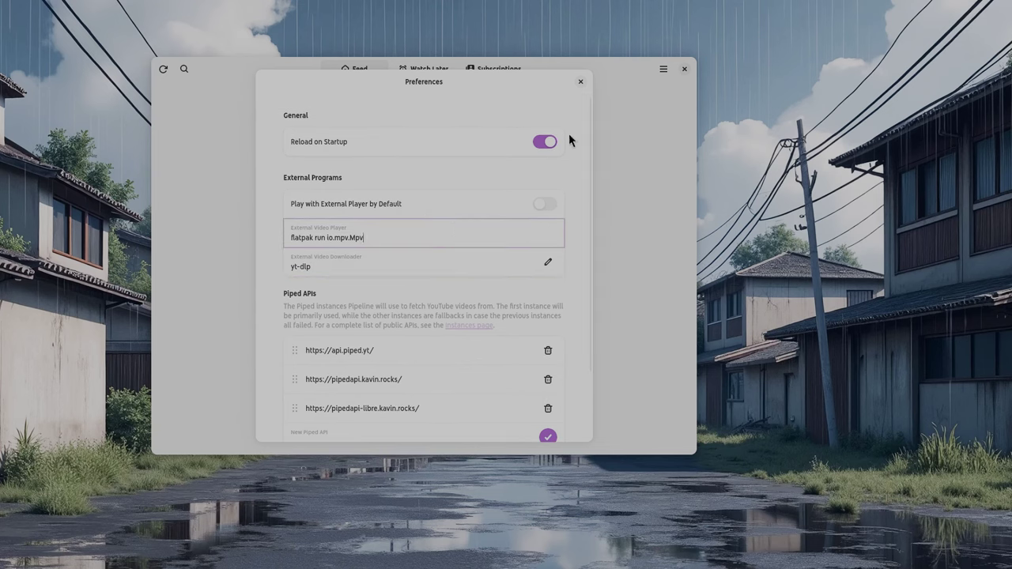
Close Preferences and search for 'mii beta'.
left_click(580, 82)
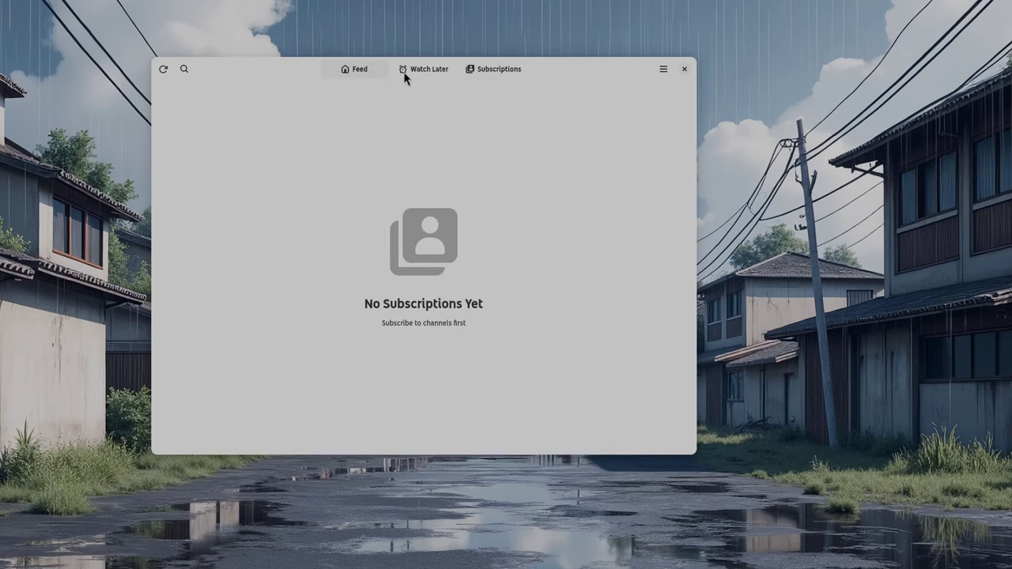
left_click(184, 69)
type("mii beta")
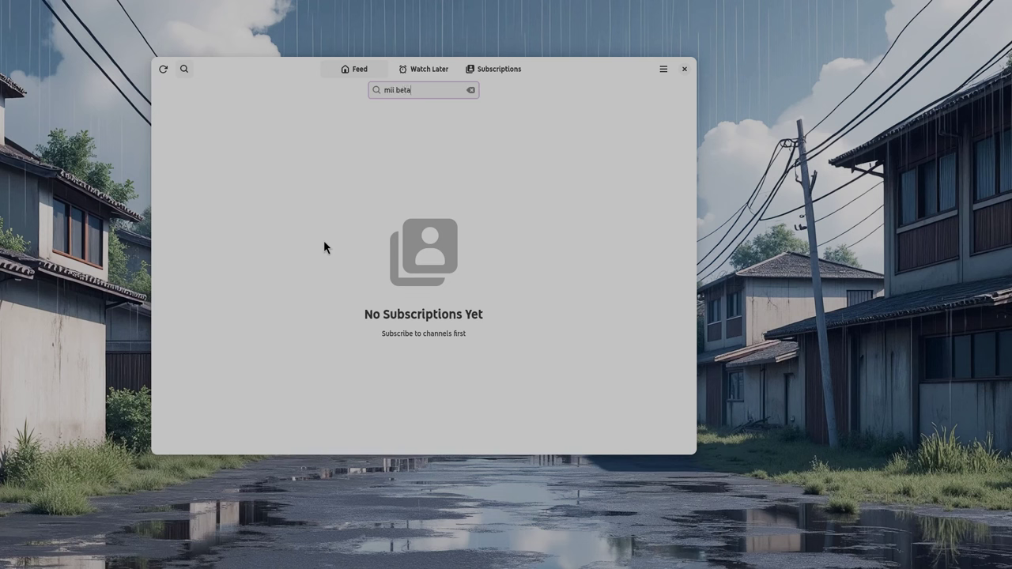
key("Return")
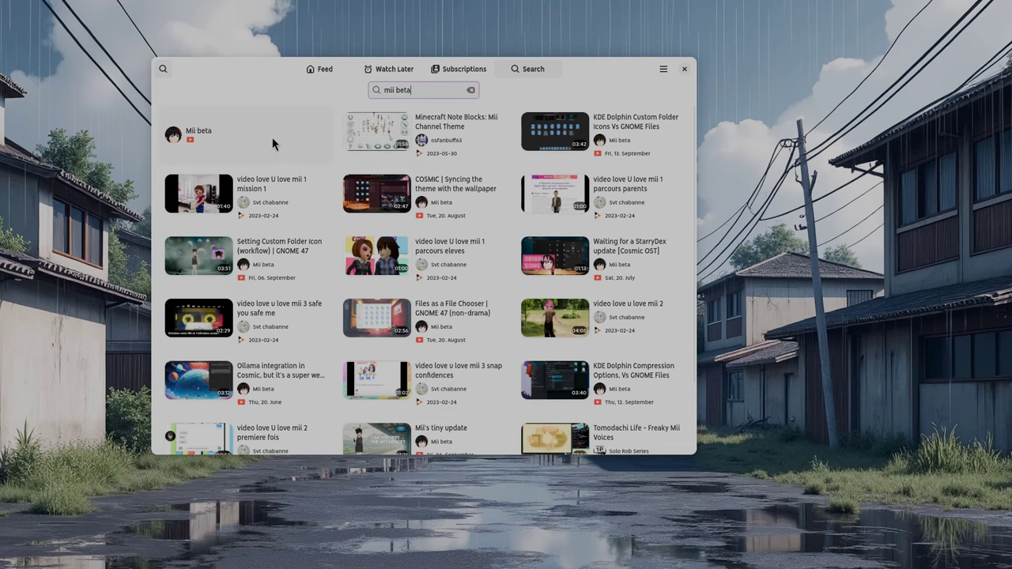
Subscribe to the Mii beta channel from its page and return to the Feed.
left_click(241, 140)
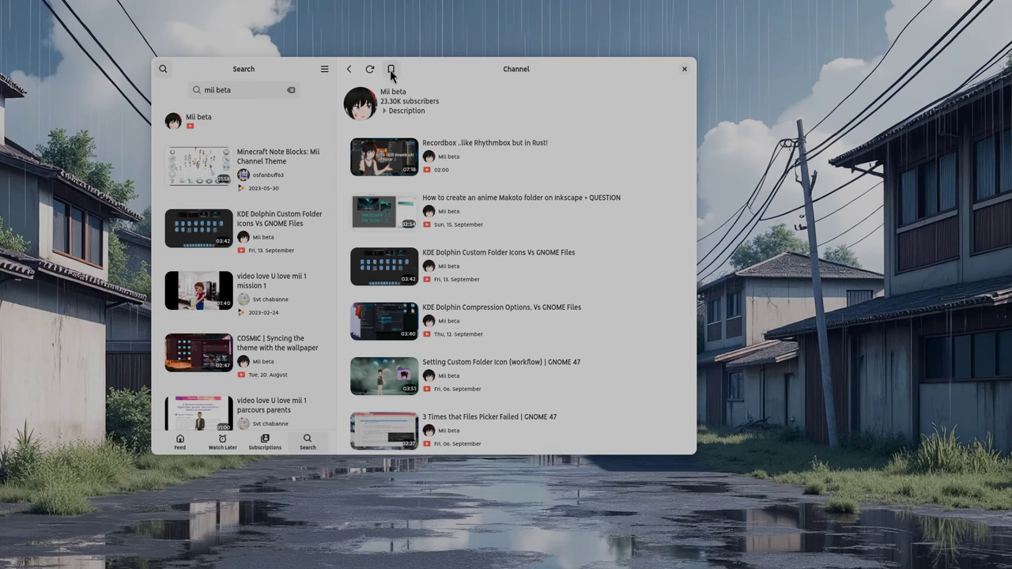
left_click(349, 68)
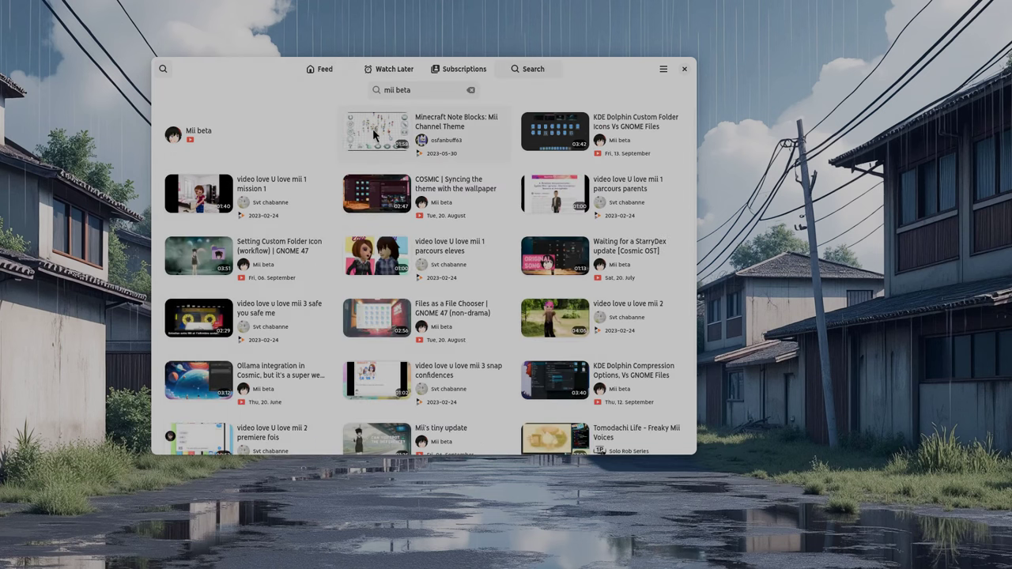
left_click(328, 69)
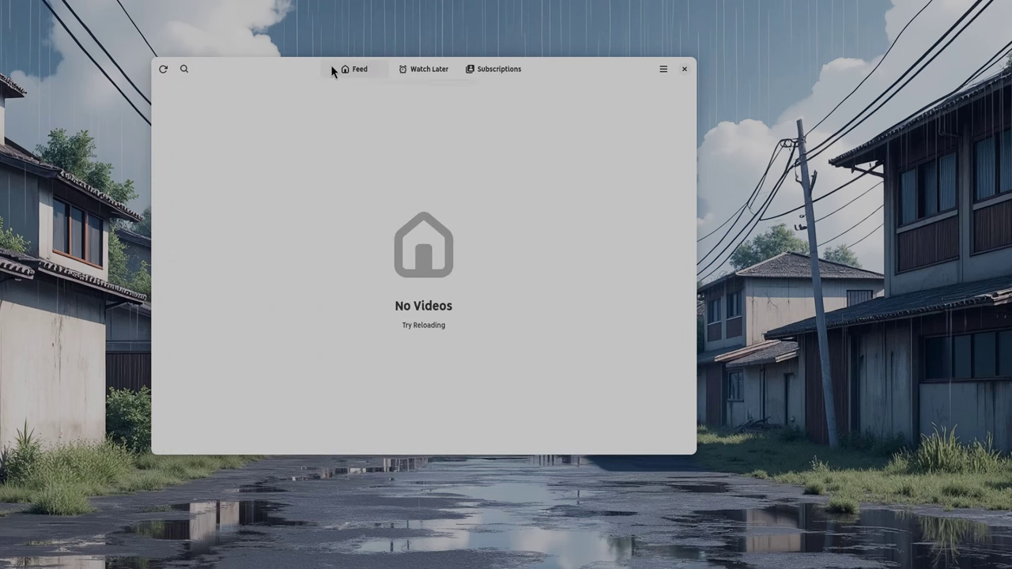
Reload the Feed to fetch Mii beta videos, then open Mii beta from the Subscriptions list.
left_click(164, 69)
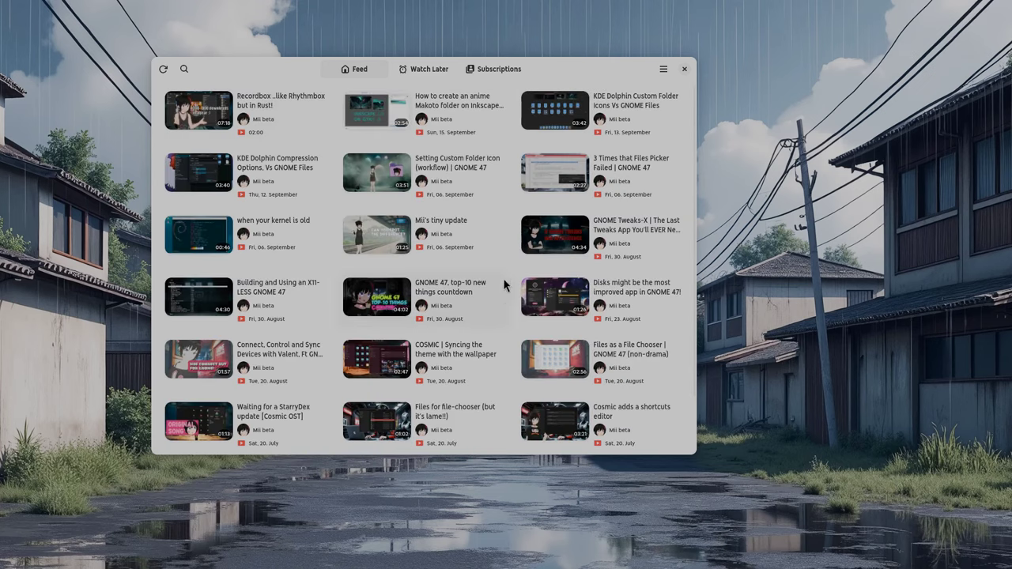
left_click(495, 70)
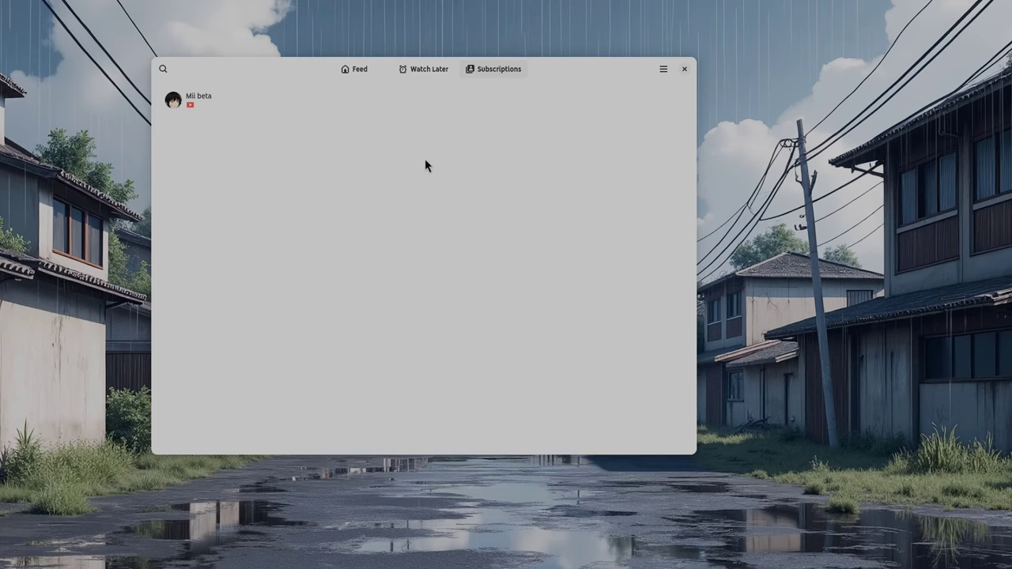
left_click(233, 101)
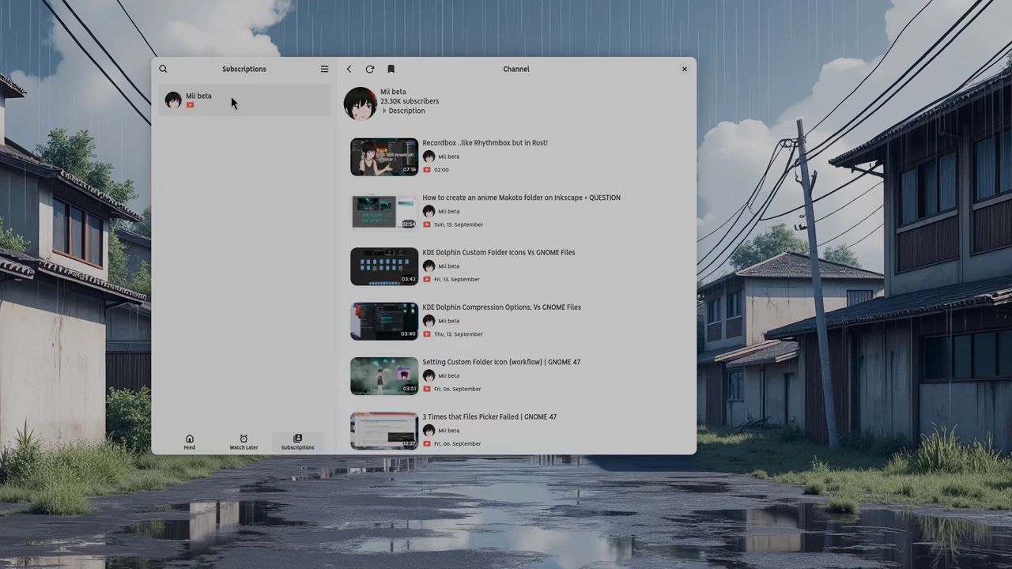
Play 'Recordbox ..like Rhythmbox but in Rust!', pause it at 00:04 and check its 480p@30 quality.
left_click(514, 166)
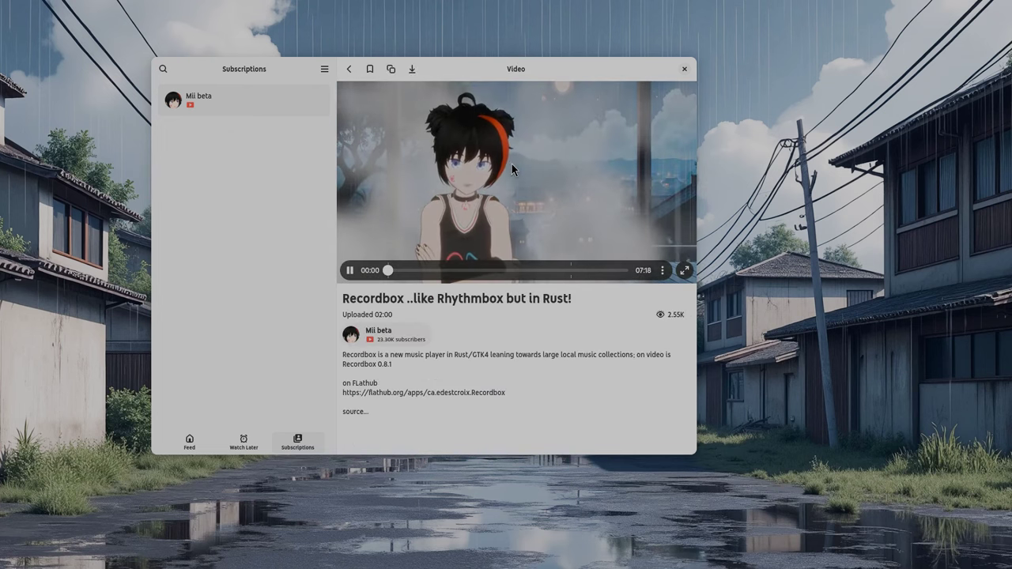
left_click(349, 271)
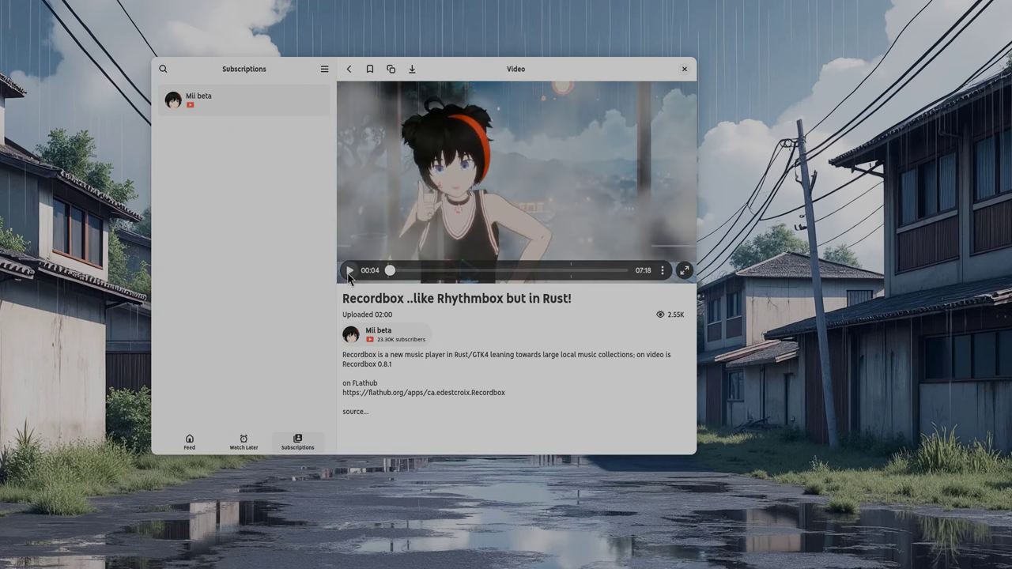
left_click(661, 271)
left_click(644, 209)
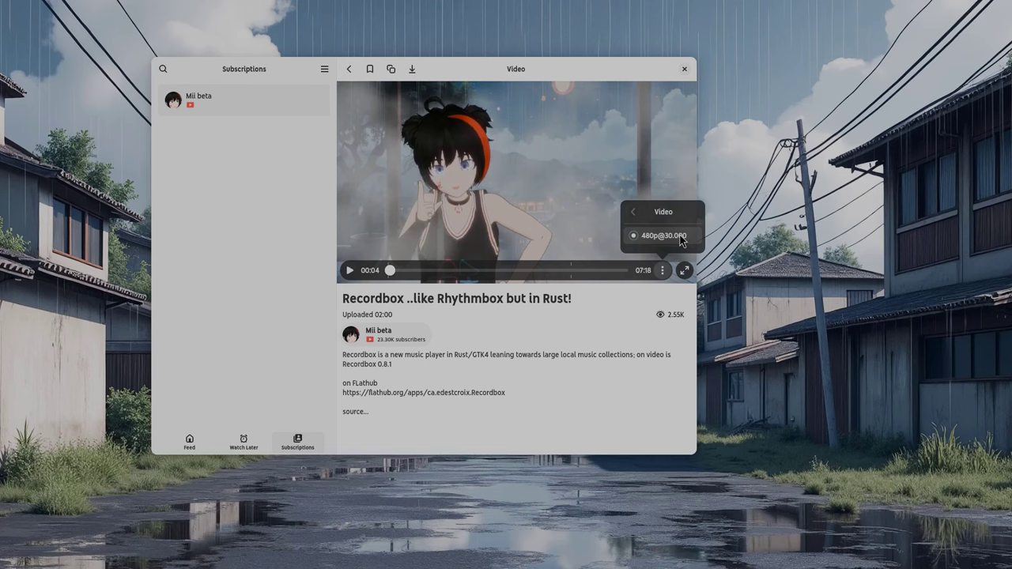
left_click(673, 235)
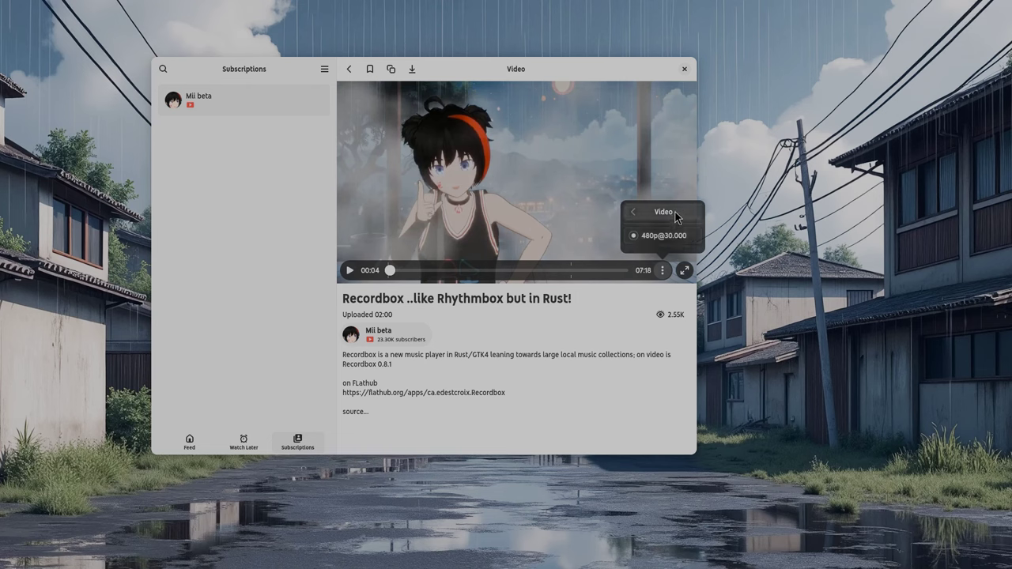
left_click(594, 336)
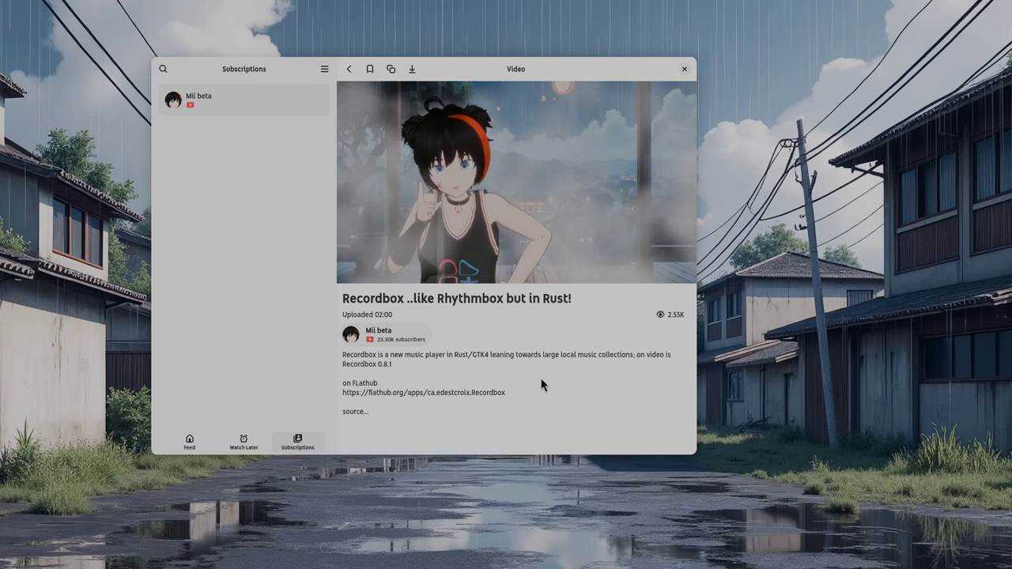
Save Recordbox to Watch Later, attempt a download, then read and clear the 'Failed to spawn video downloader' error.
left_click(369, 69)
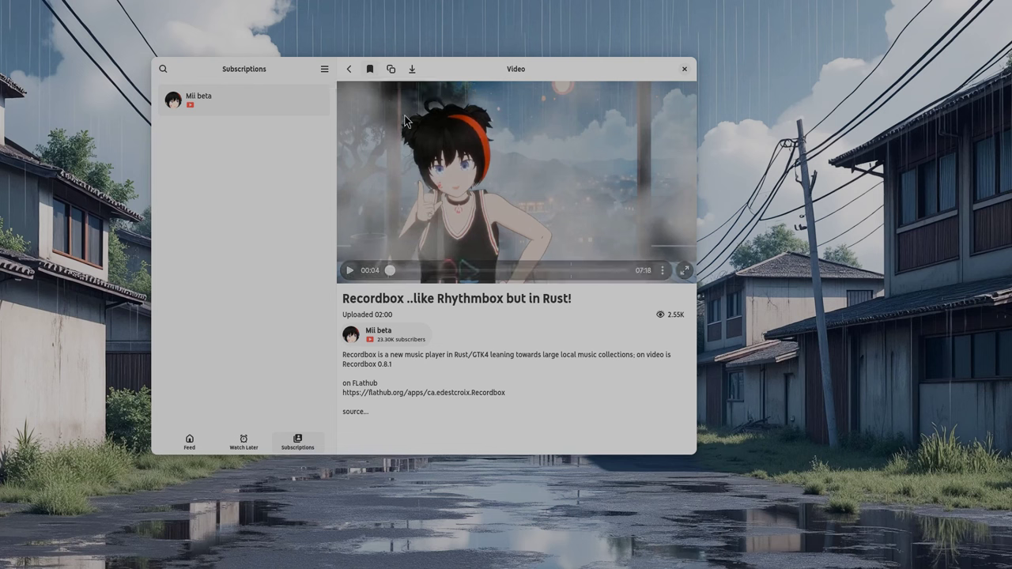
left_click(412, 70)
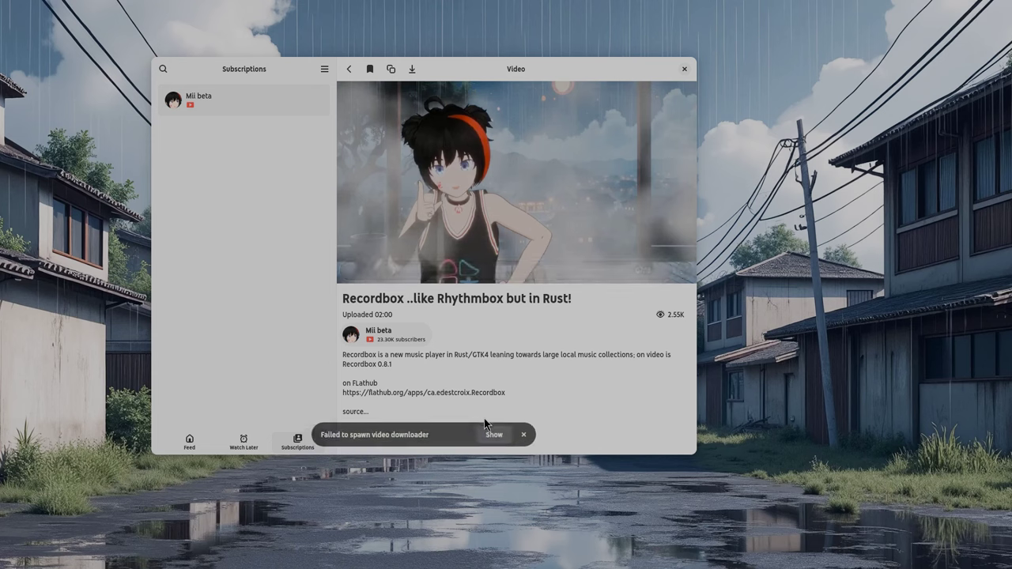
left_click(498, 431)
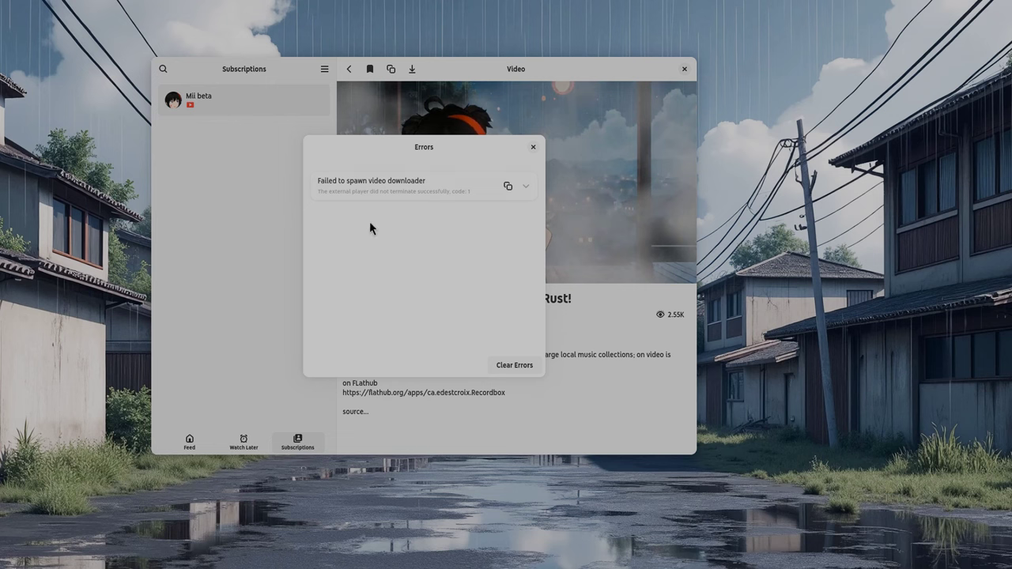
left_click(527, 185)
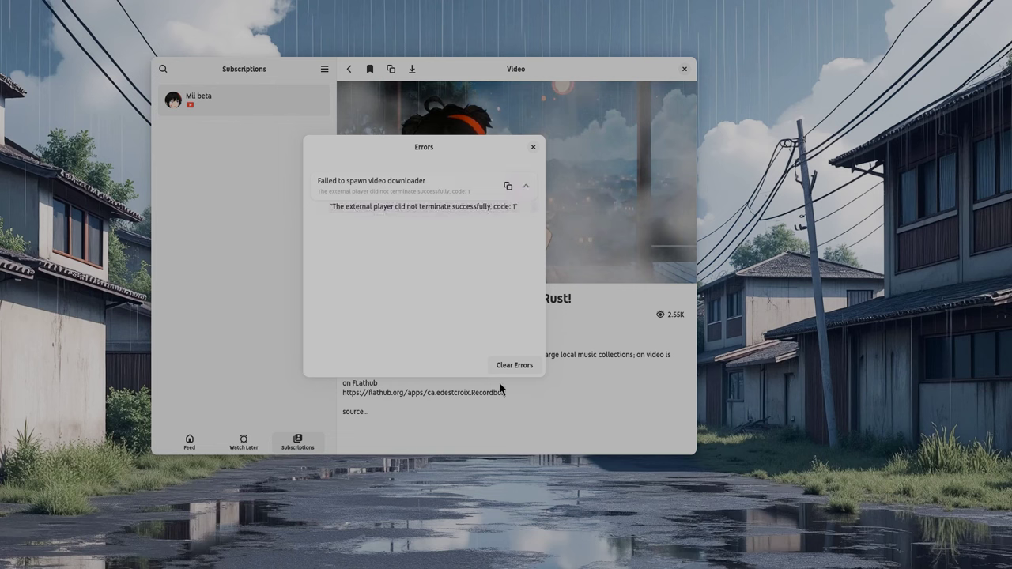
left_click(514, 364)
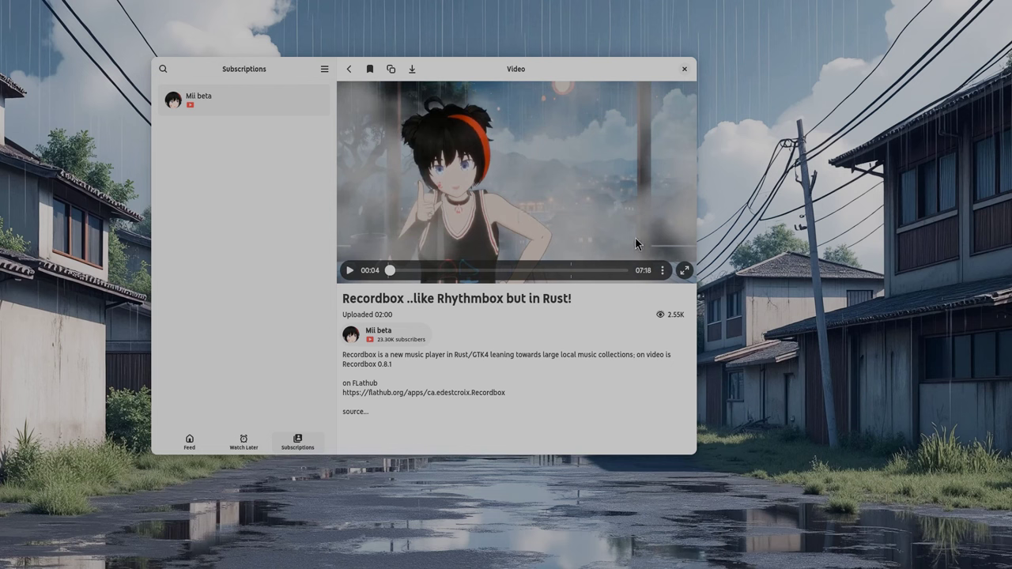
Return to Mii beta's videos and play Recordbox with the External Player.
left_click(350, 70)
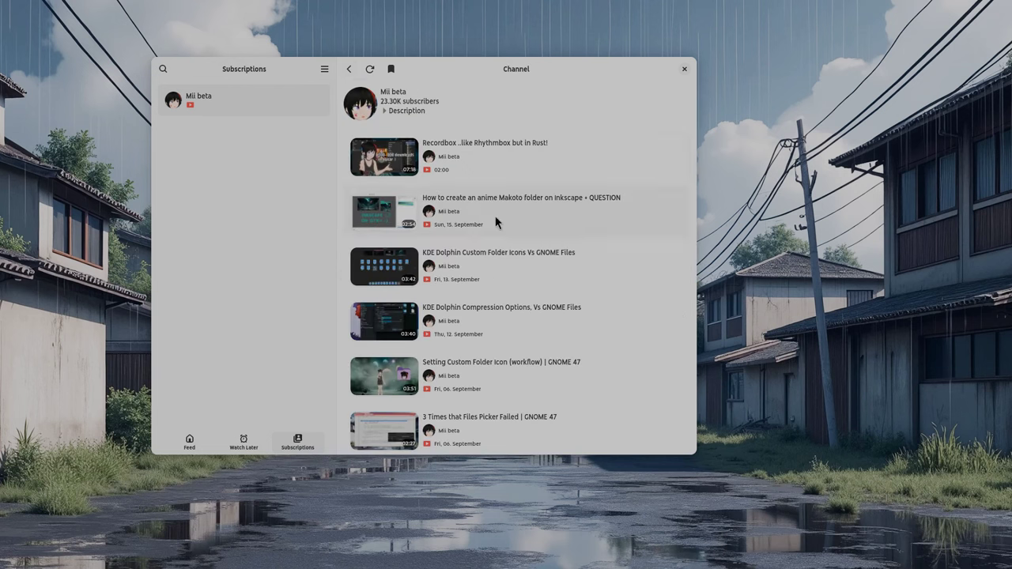
right_click(494, 160)
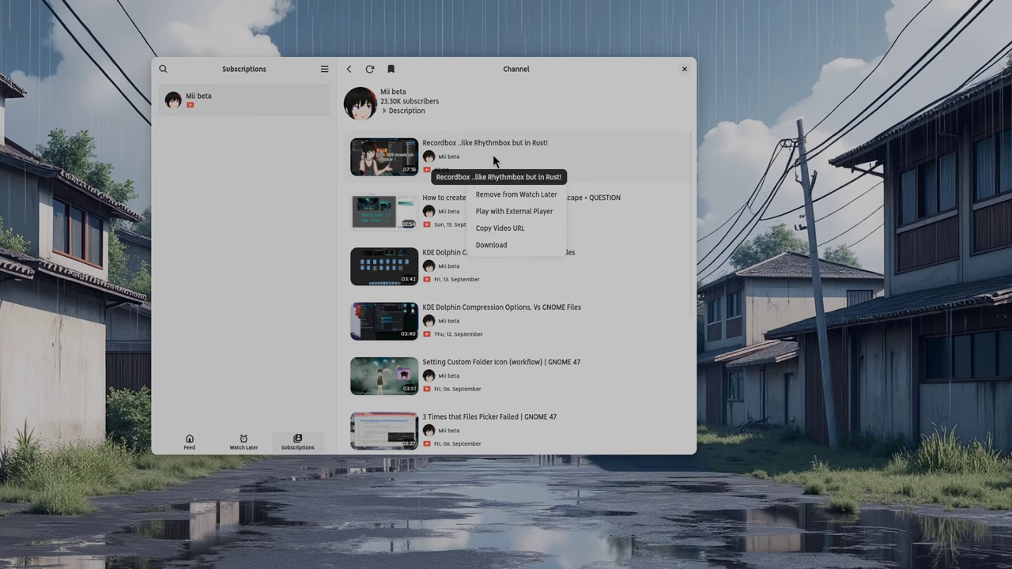
left_click(550, 211)
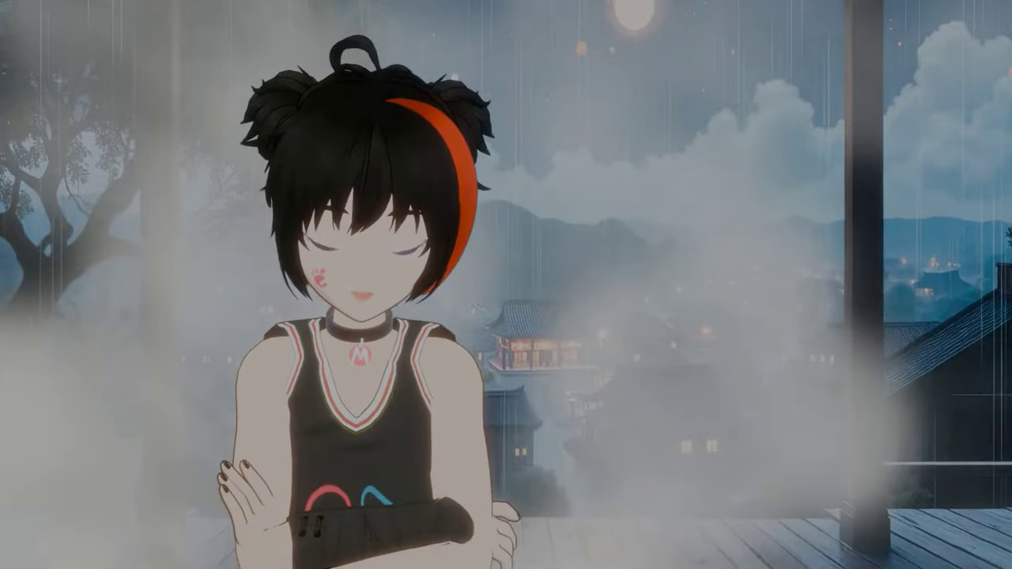
Make the external player a small always-on-top window, reposition Pipeline, then close the player.
double_click(437, 226)
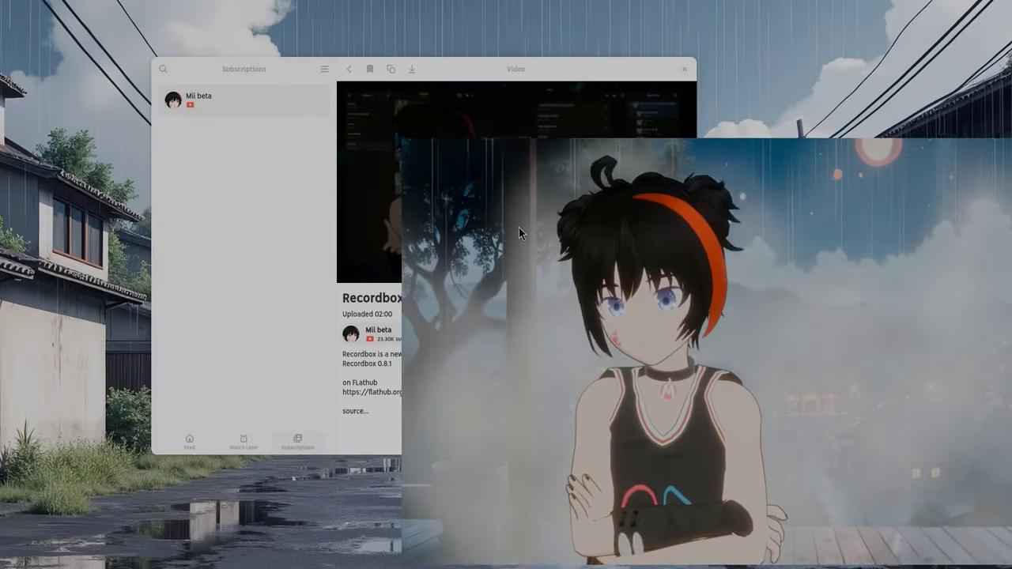
left_click_drag(514, 238, 674, 352)
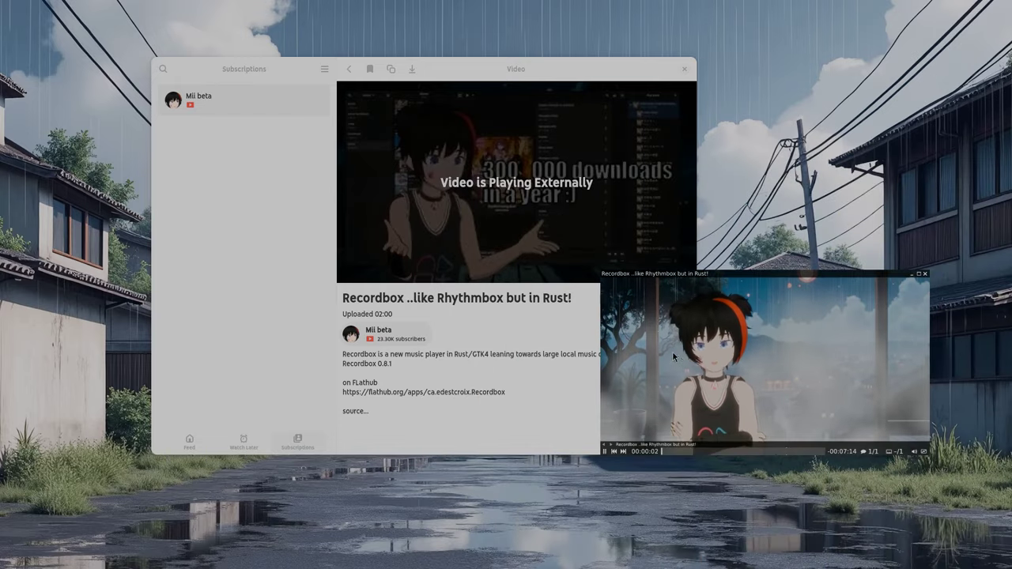
left_click_drag(637, 300, 755, 392)
right_click(753, 380)
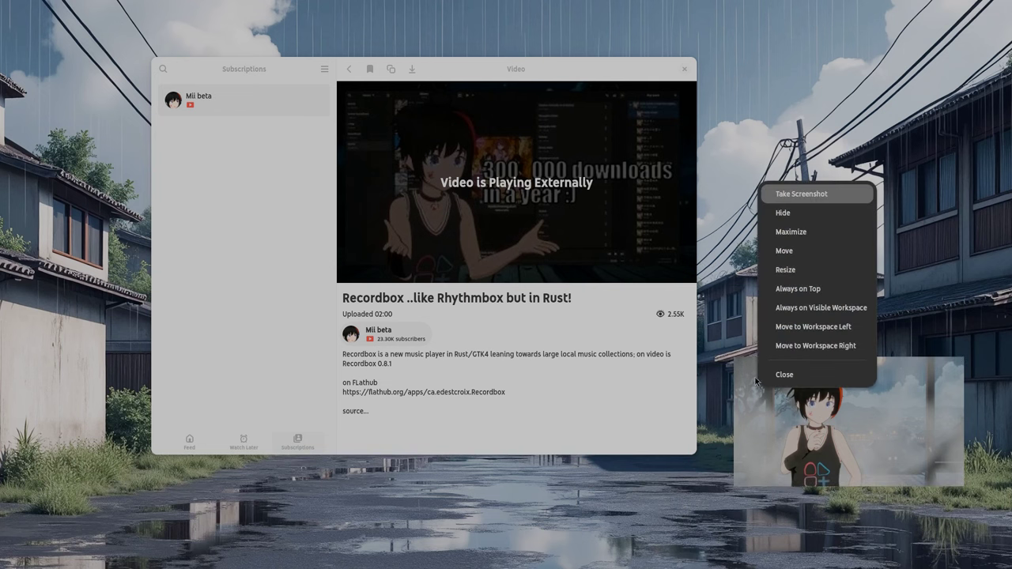
left_click(816, 289)
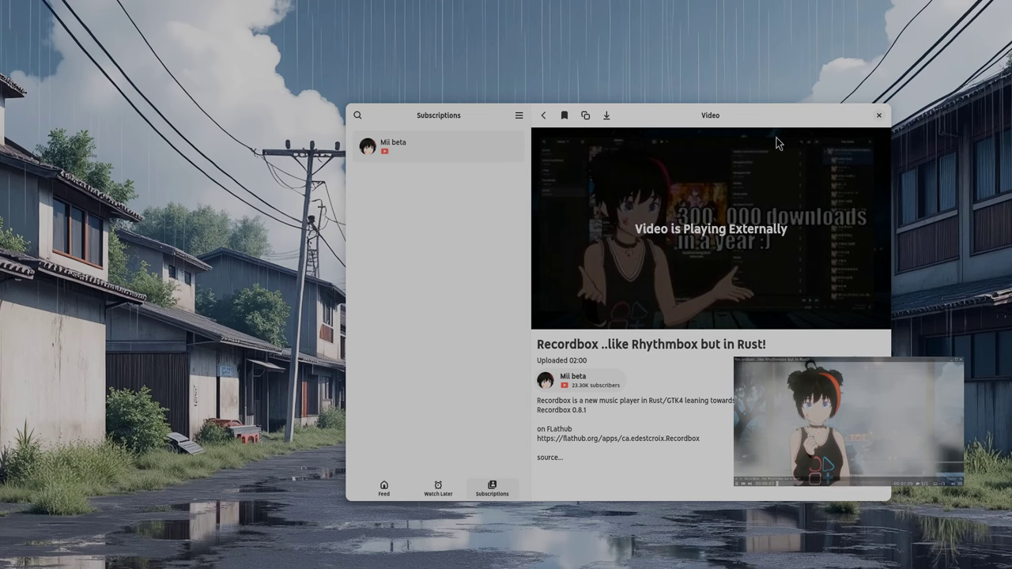
left_click_drag(741, 117, 527, 71)
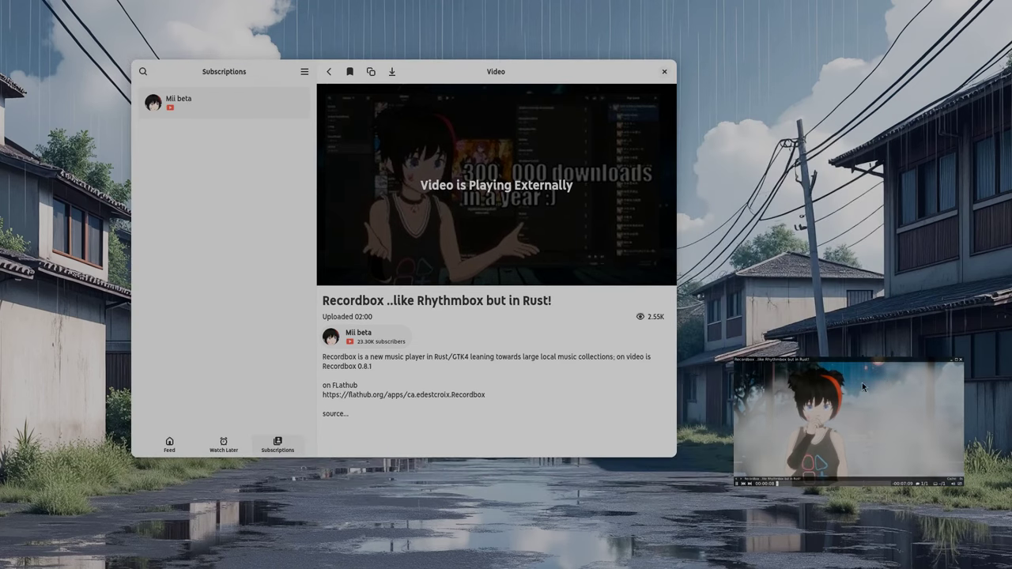
left_click(958, 360)
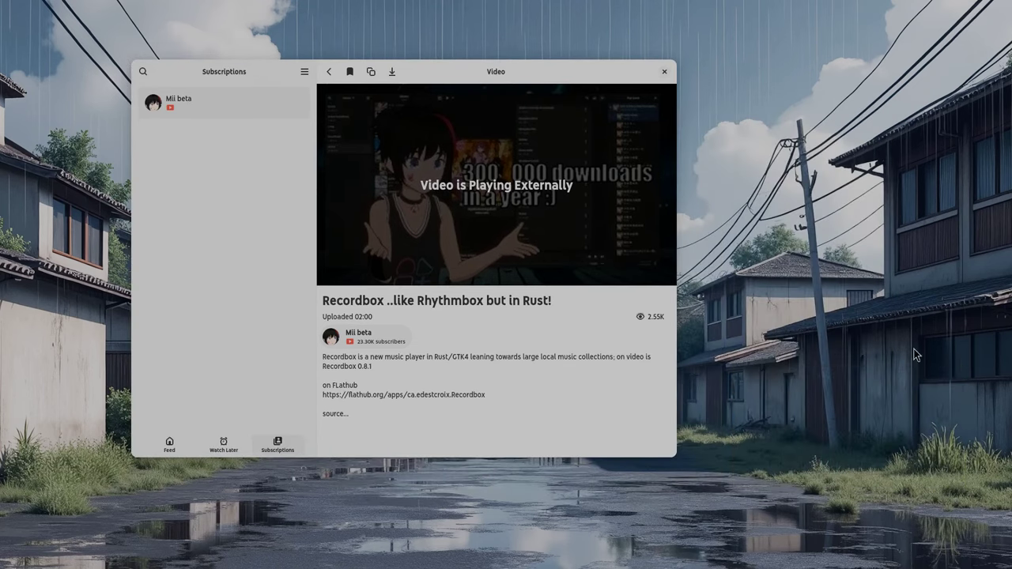
Go back to the Feed and search for 'the linux experiment'.
left_click(328, 72)
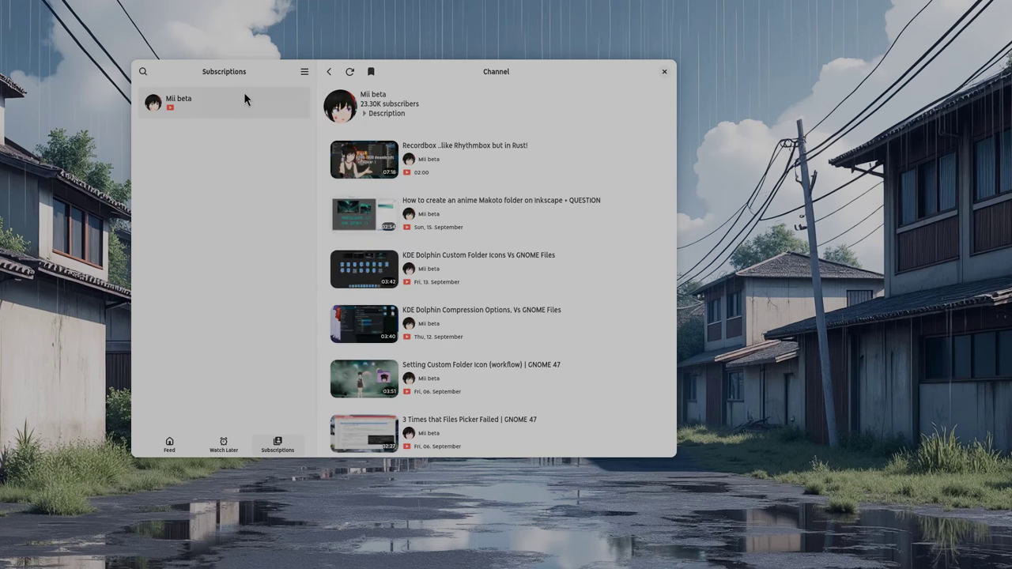
left_click(329, 72)
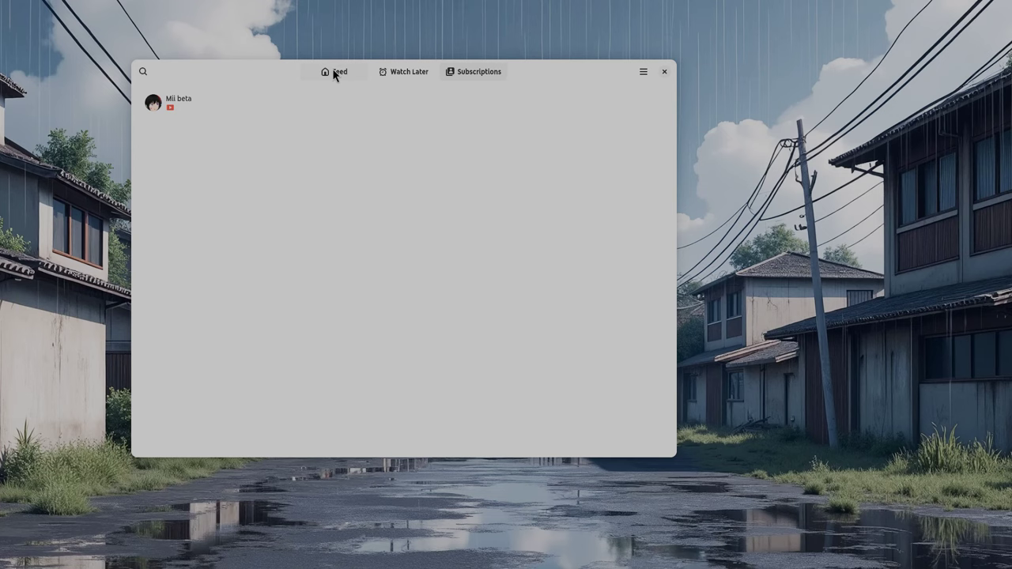
left_click(334, 73)
left_click(163, 72)
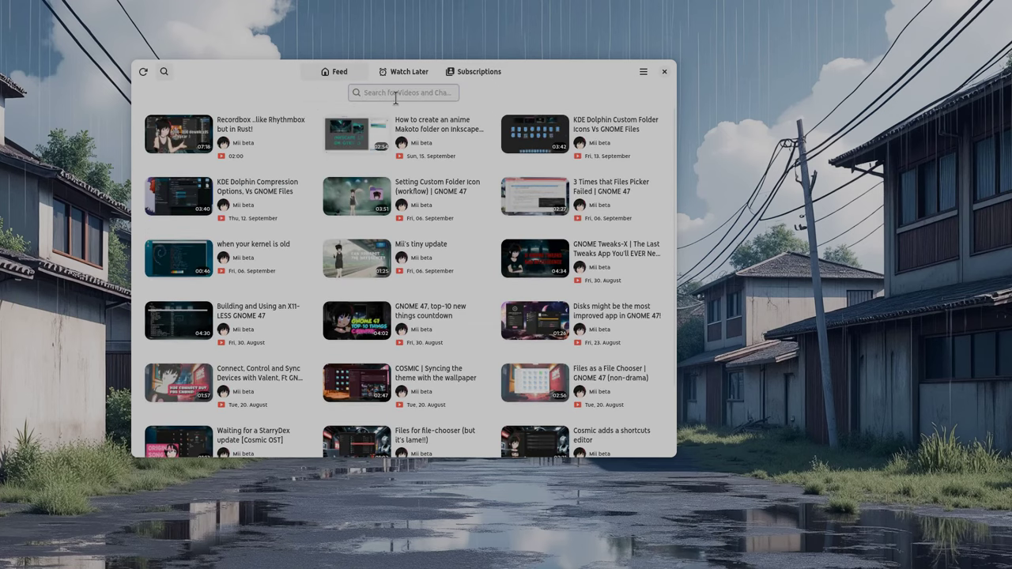
type("the linux experiment")
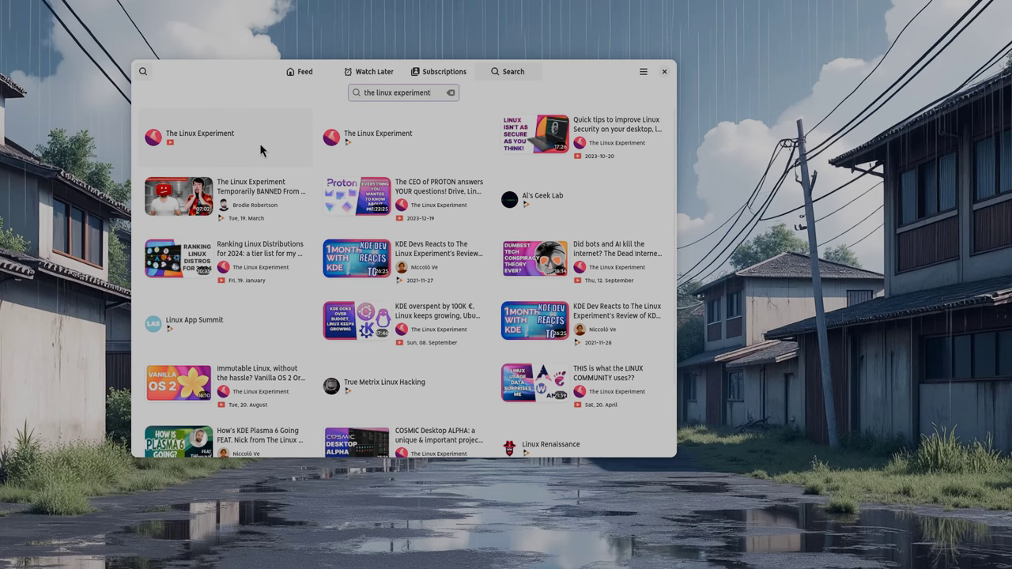
Subscribe to The Linux Experiment channel and return to the search results.
left_click(259, 143)
left_click(370, 72)
left_click(330, 72)
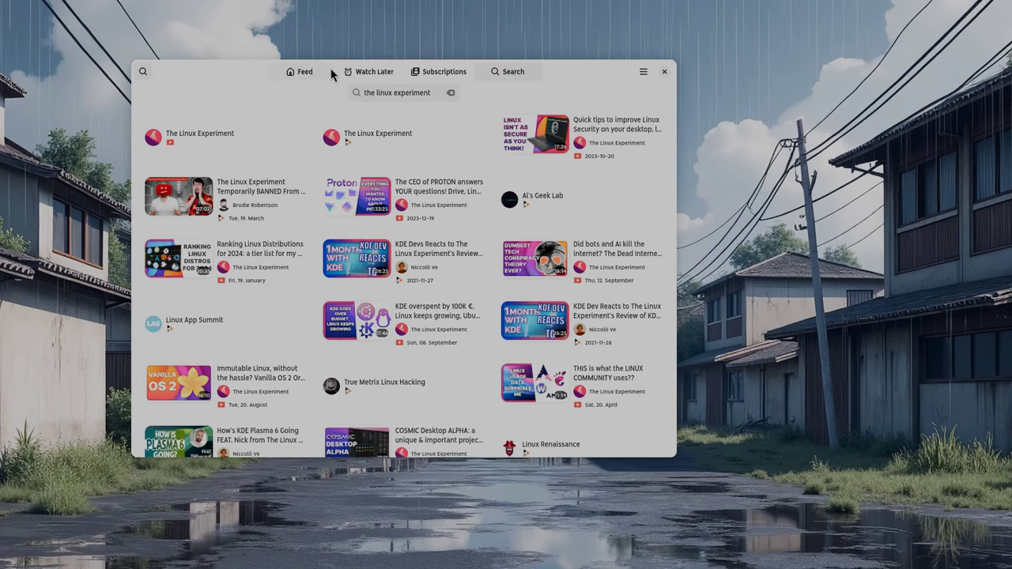
Confirm The Linux Experiment is subscribed by opening its channel, then narrow the app window.
left_click(425, 71)
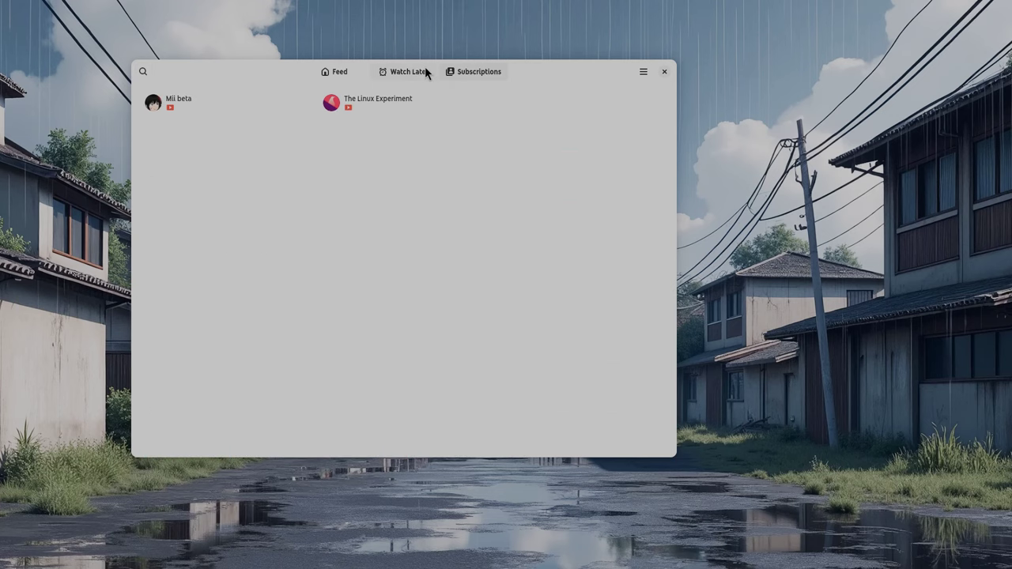
left_click(387, 101)
left_click_drag(676, 170, 343, 169)
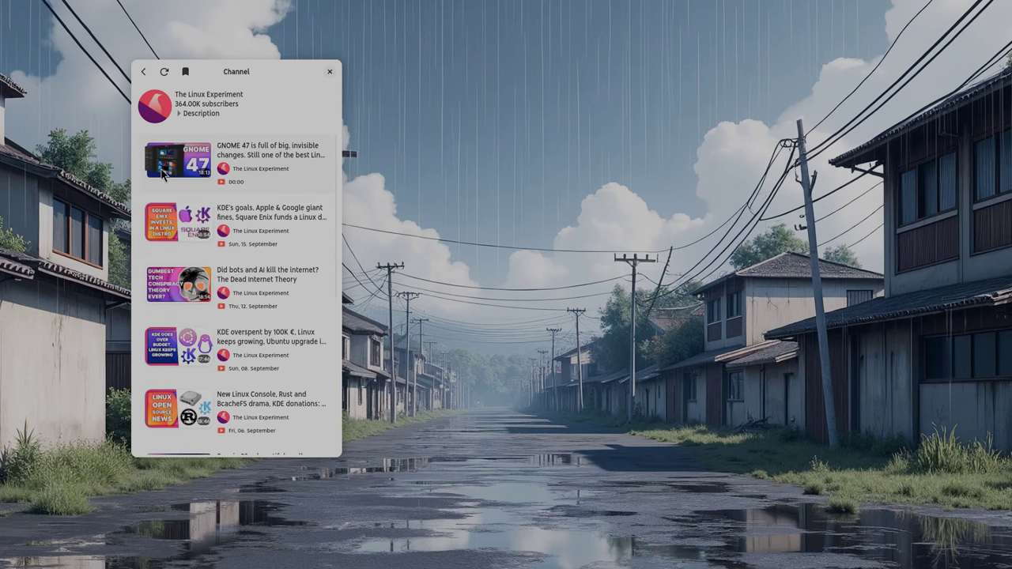
Return to the subscriptions list and open the Mii beta channel page.
left_click(144, 72)
left_click(207, 100)
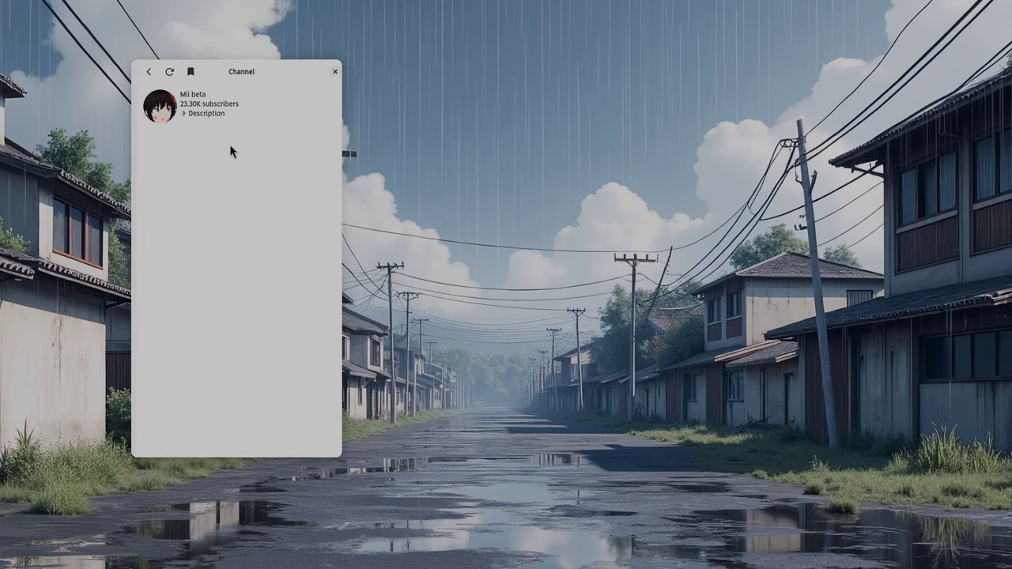
left_click(244, 223)
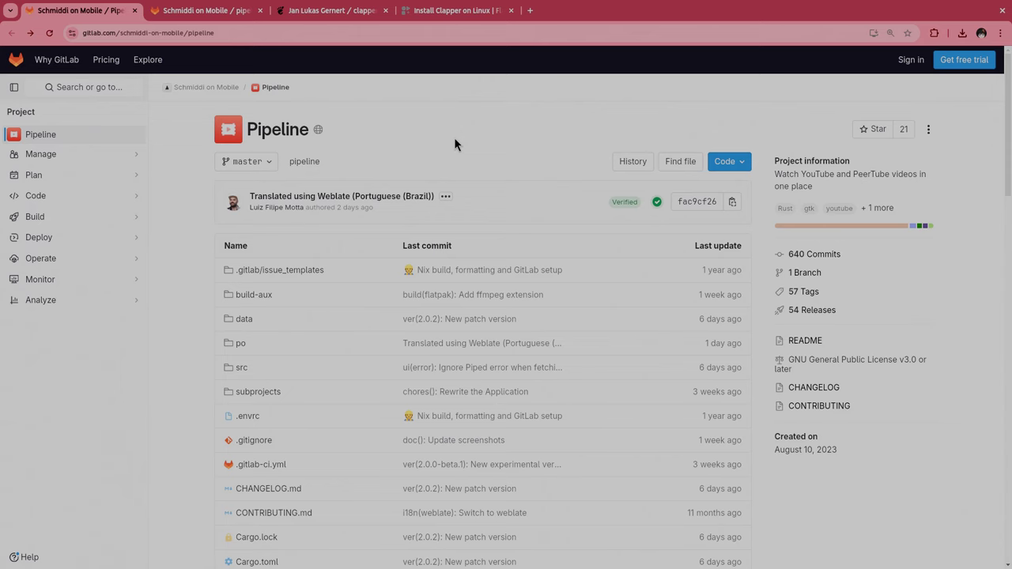
Browse the Pipeline repo, view pipeline-backend's 11 commits, then return to Pipeline's file list and README.
scroll(453, 145, "down", 3)
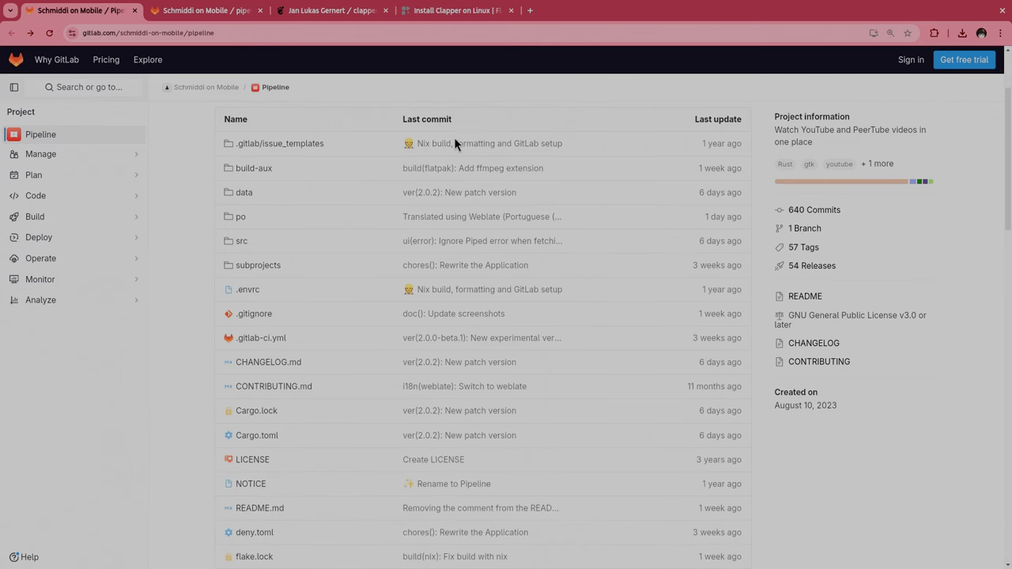
left_click(231, 16)
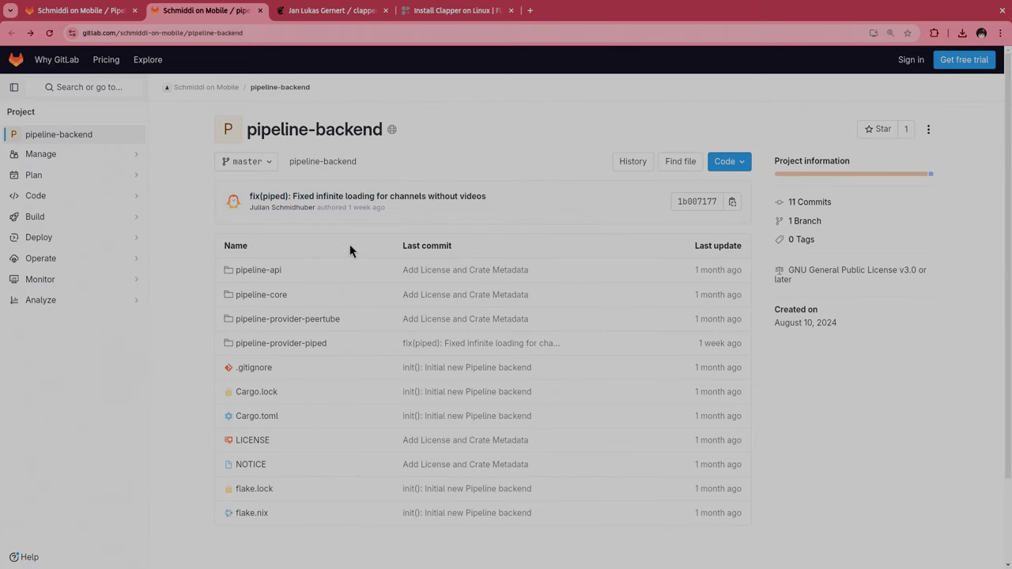
left_click(109, 12)
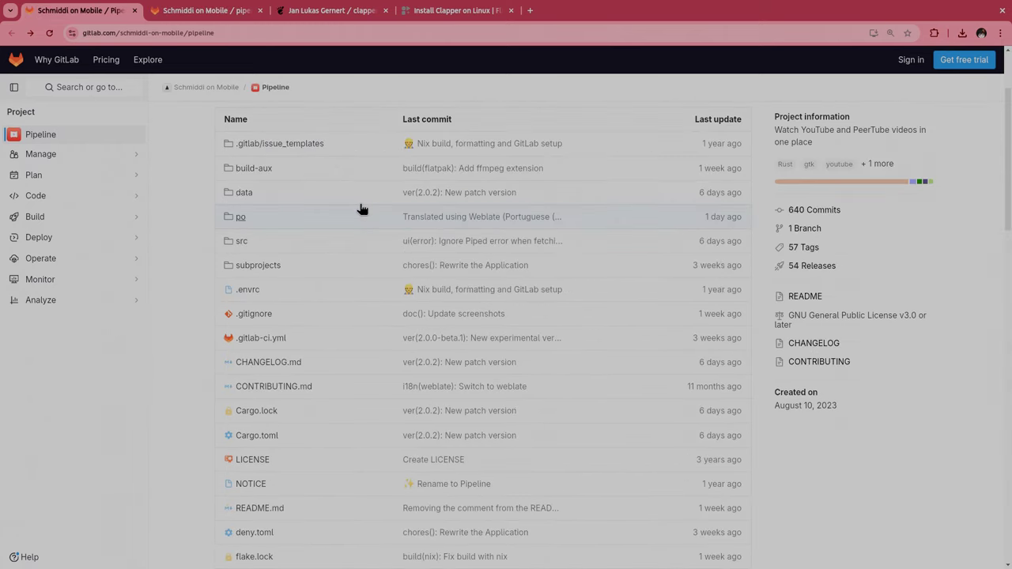
scroll(361, 208, "down", 5)
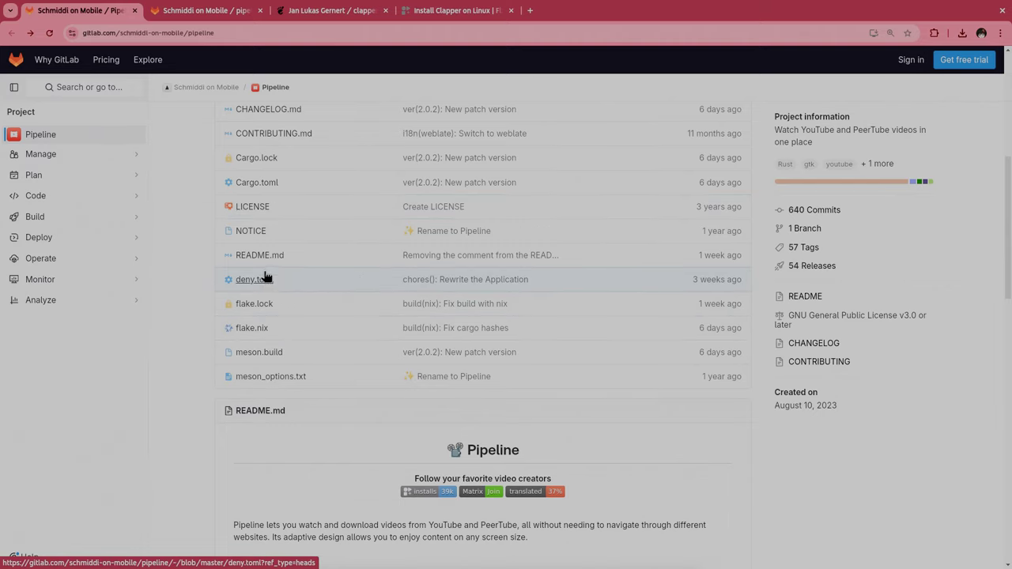
Select the clapper dependency line in Cargo.toml, then view Clapper on Flathub and the clapper-rs repository.
left_click(257, 187)
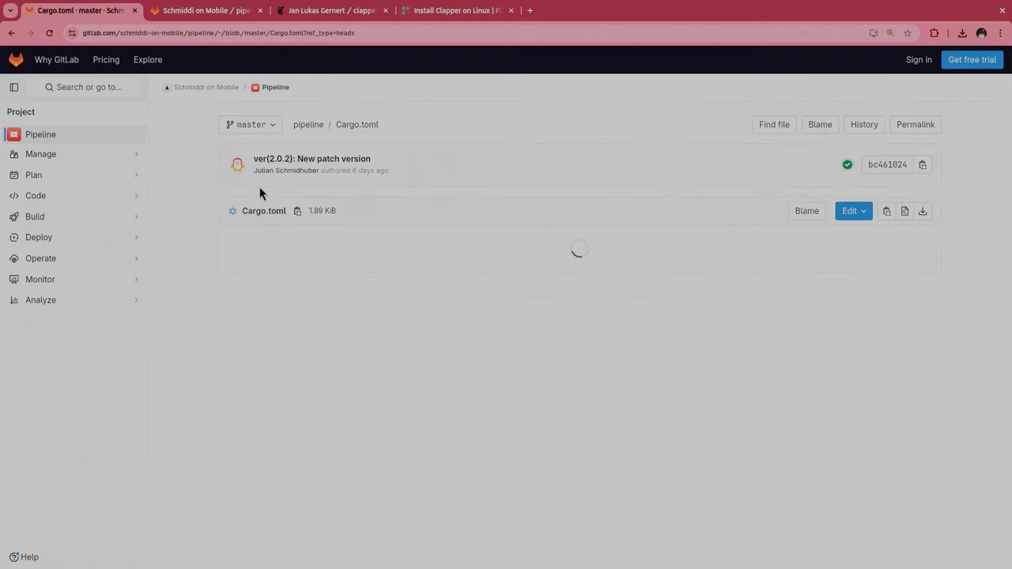
scroll(440, 316, "down", 5)
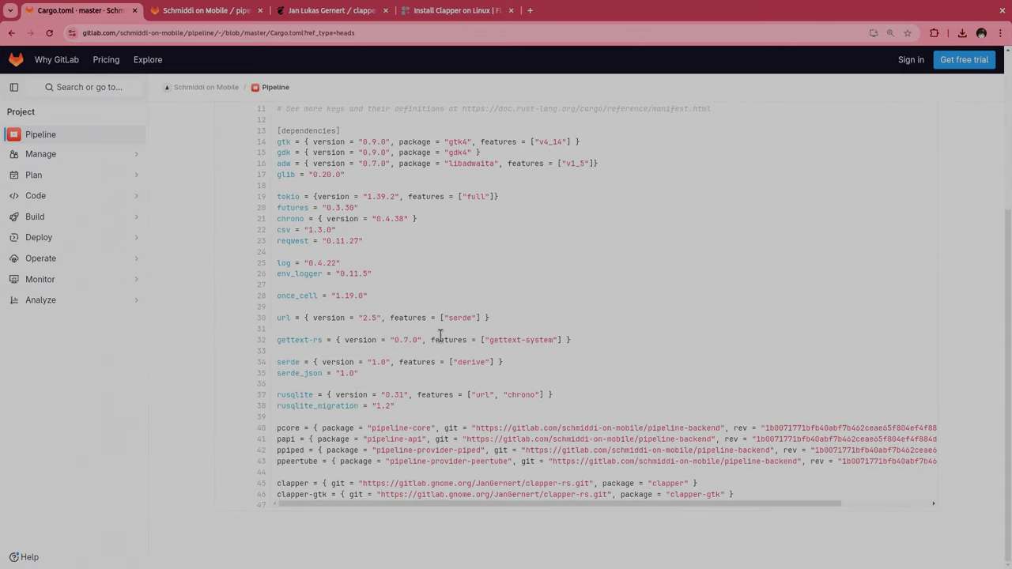
triple_click(386, 482)
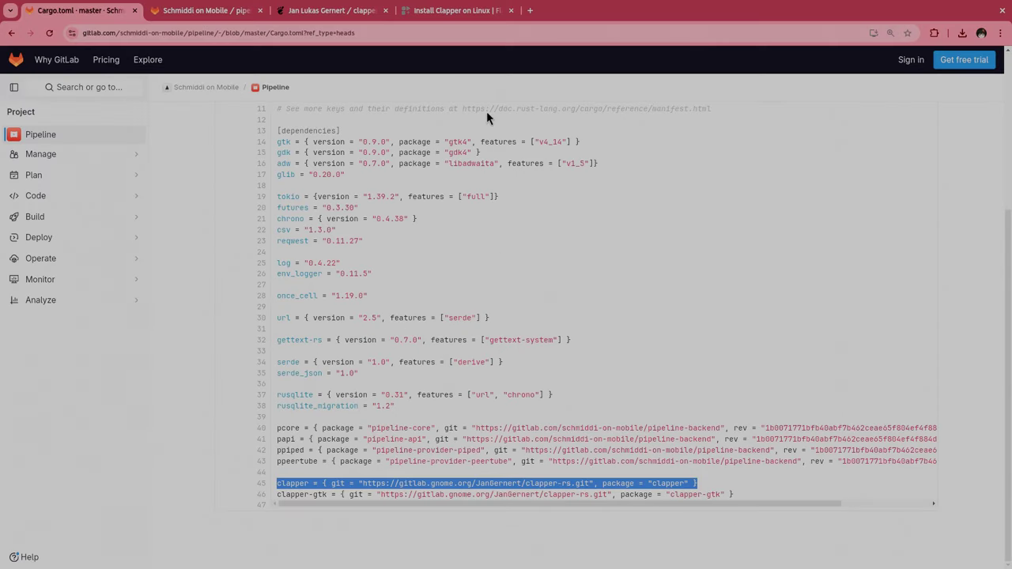
left_click(455, 12)
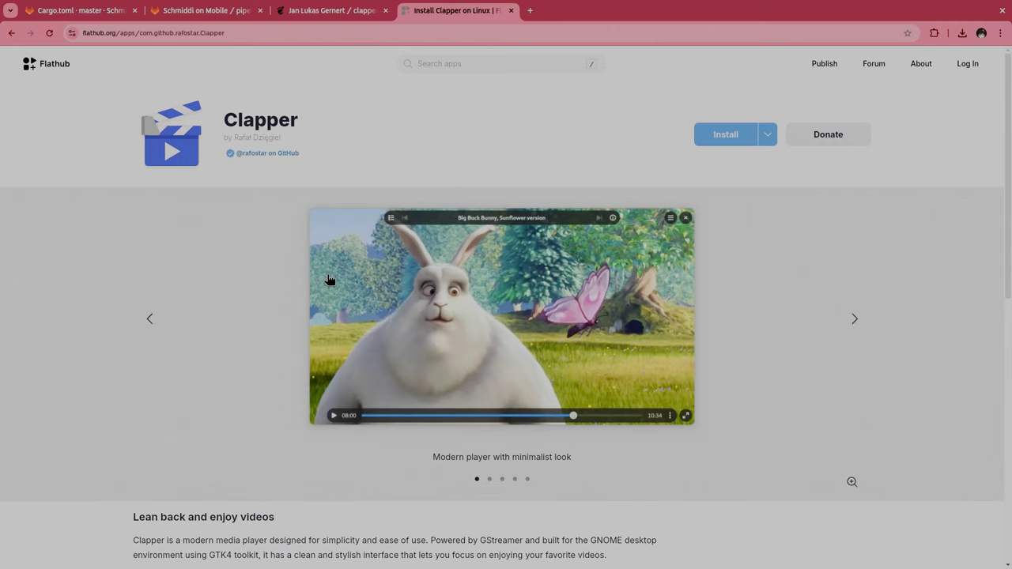
left_click(311, 15)
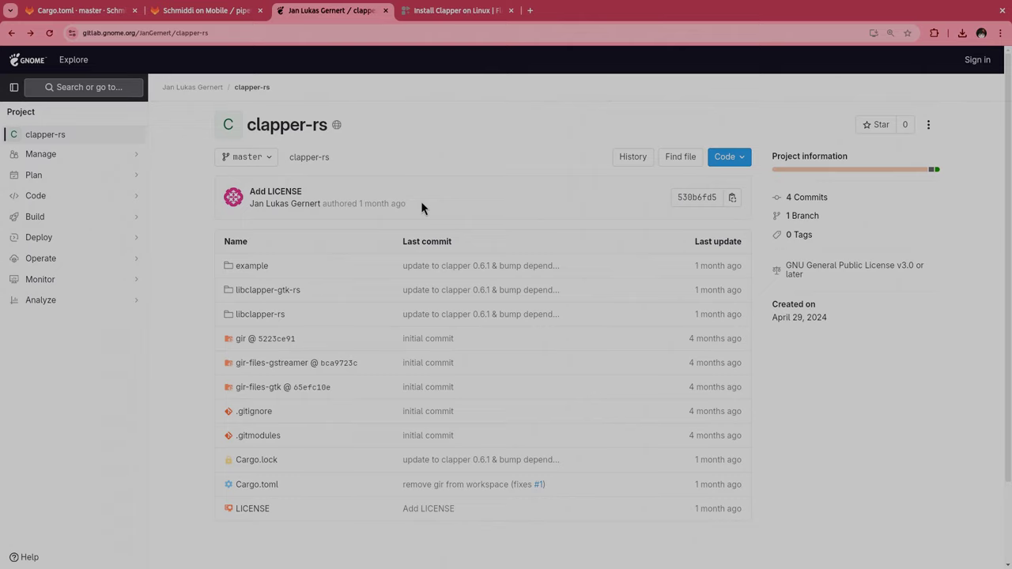